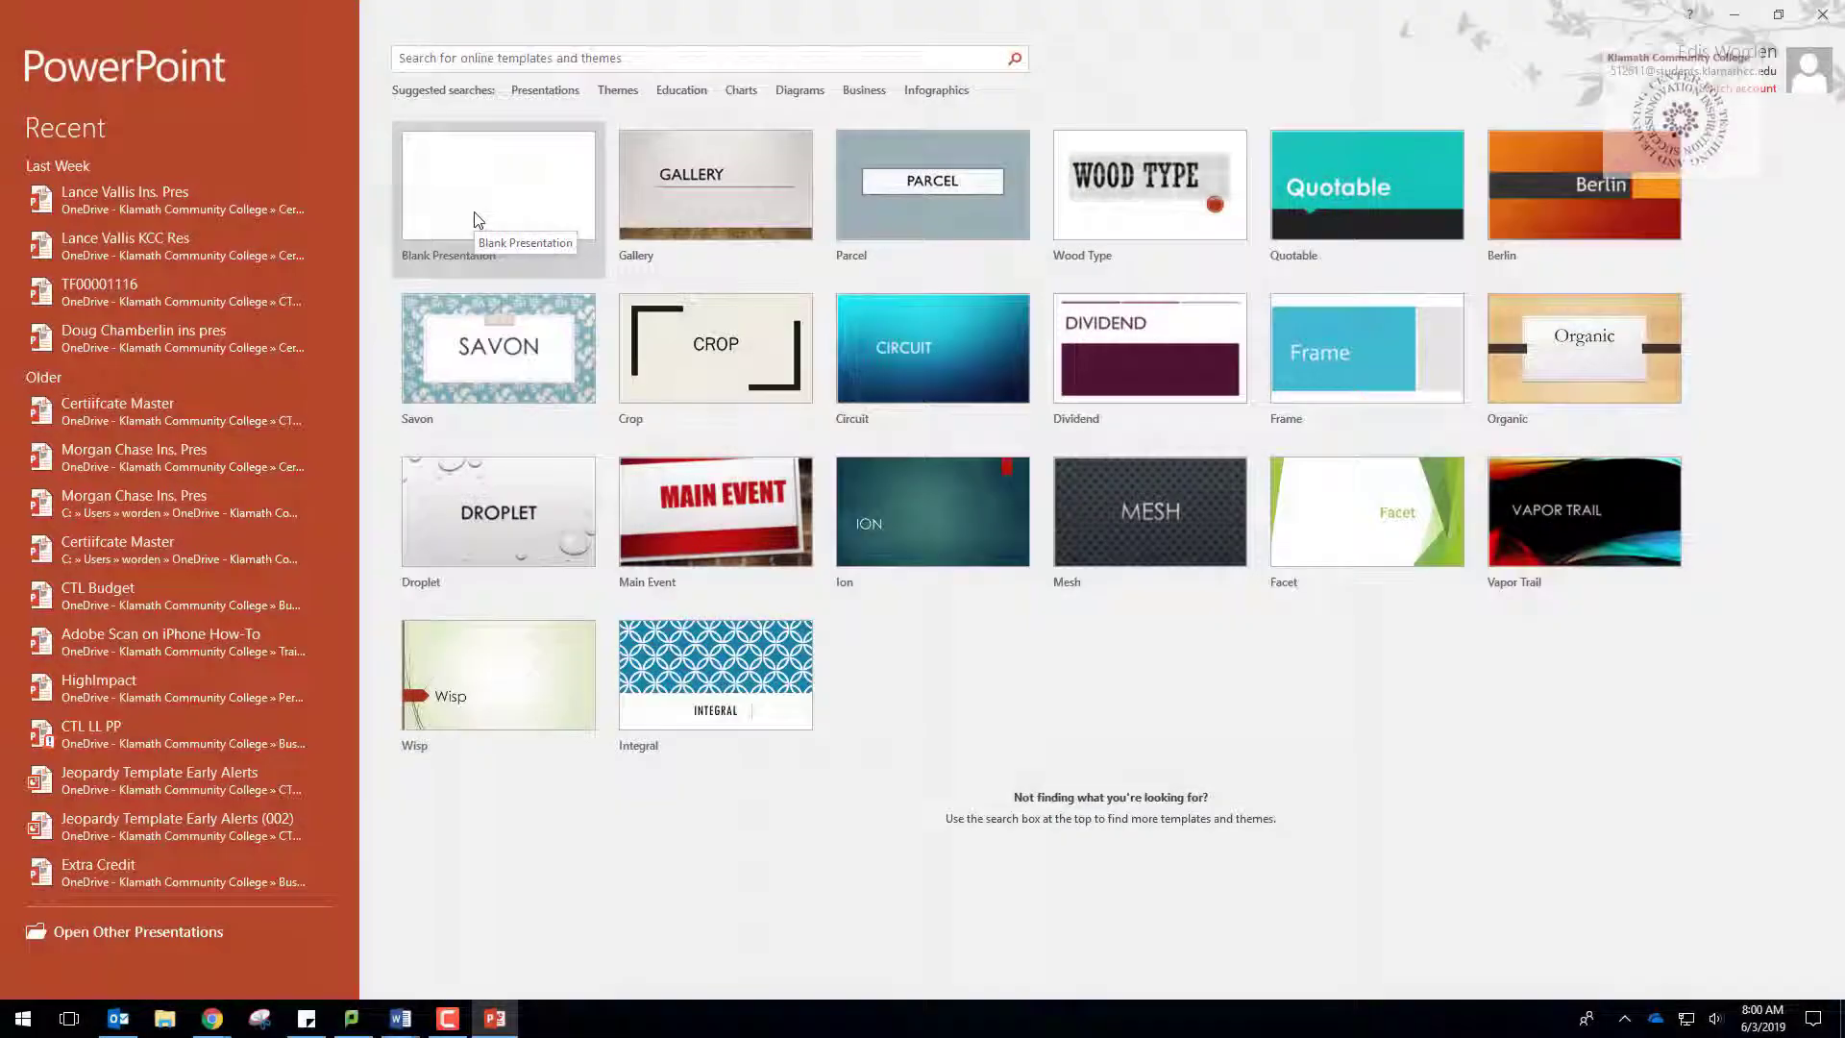
Create a blank presentation and delete the title and subtitle placeholders from the first slide.
click(477, 220)
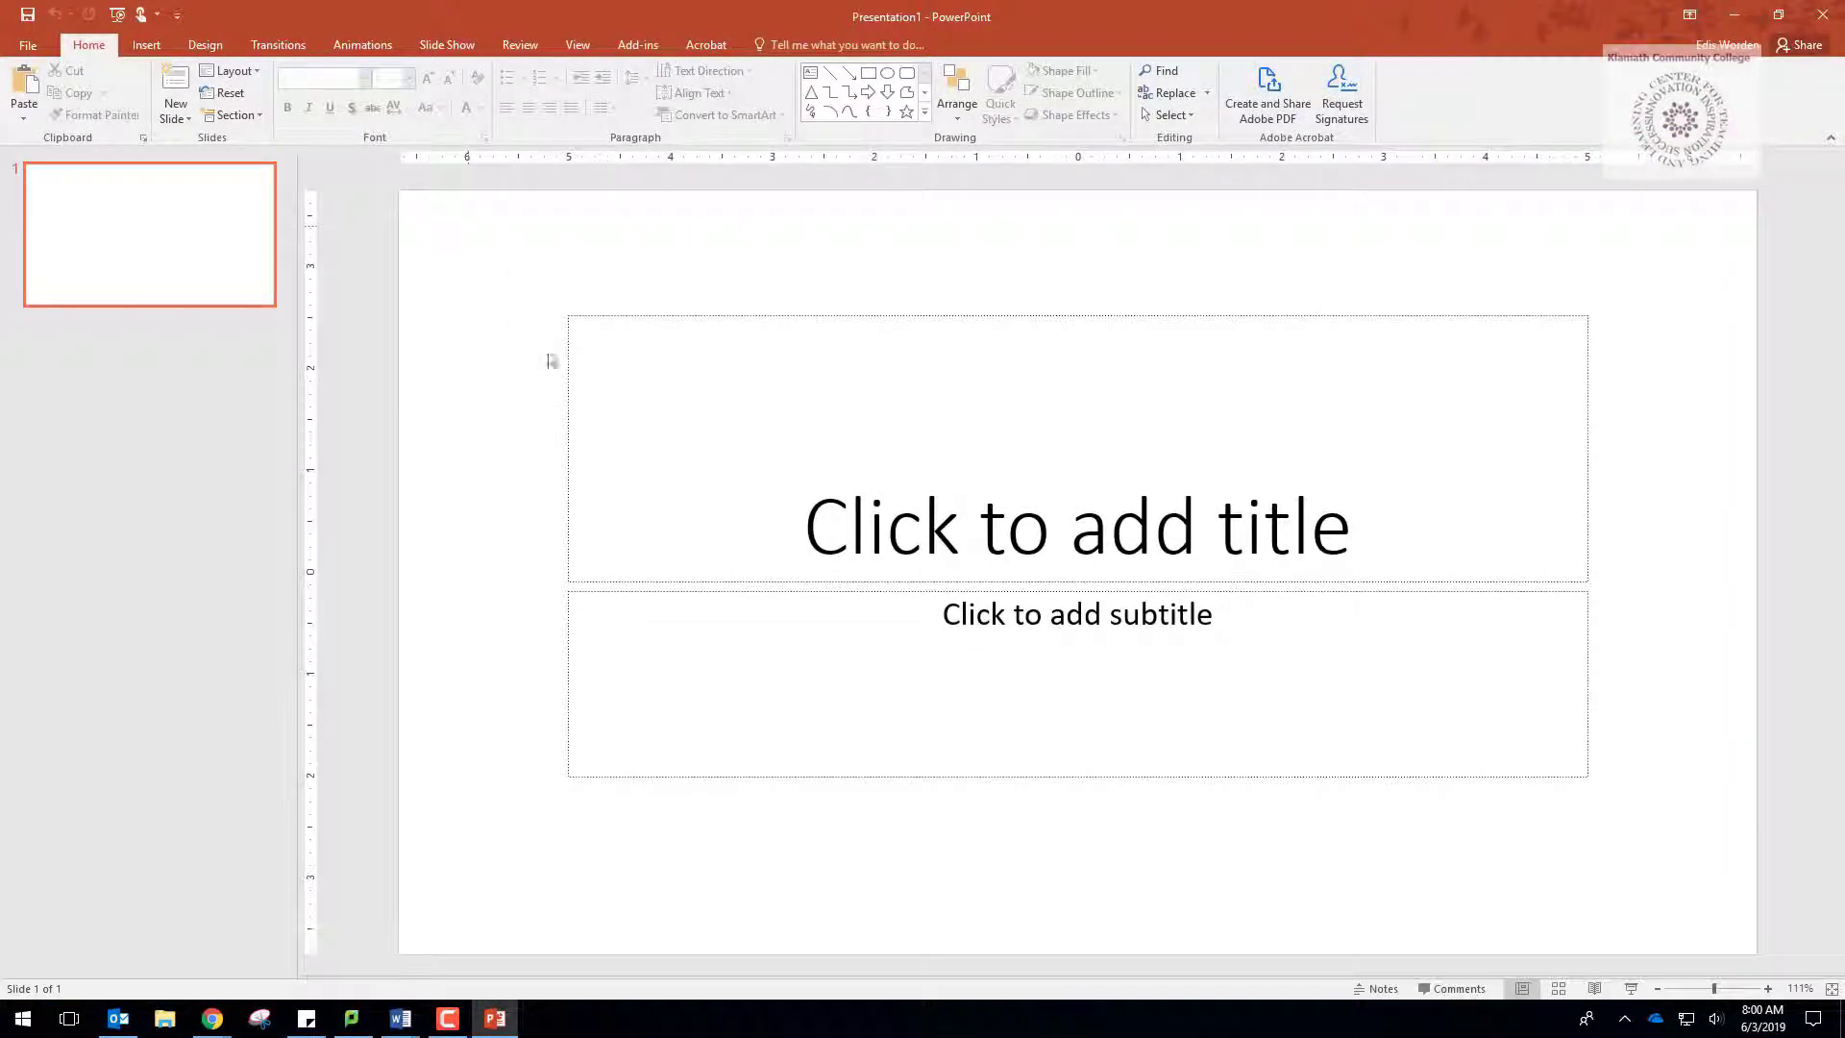
drag(507, 279, 1636, 891)
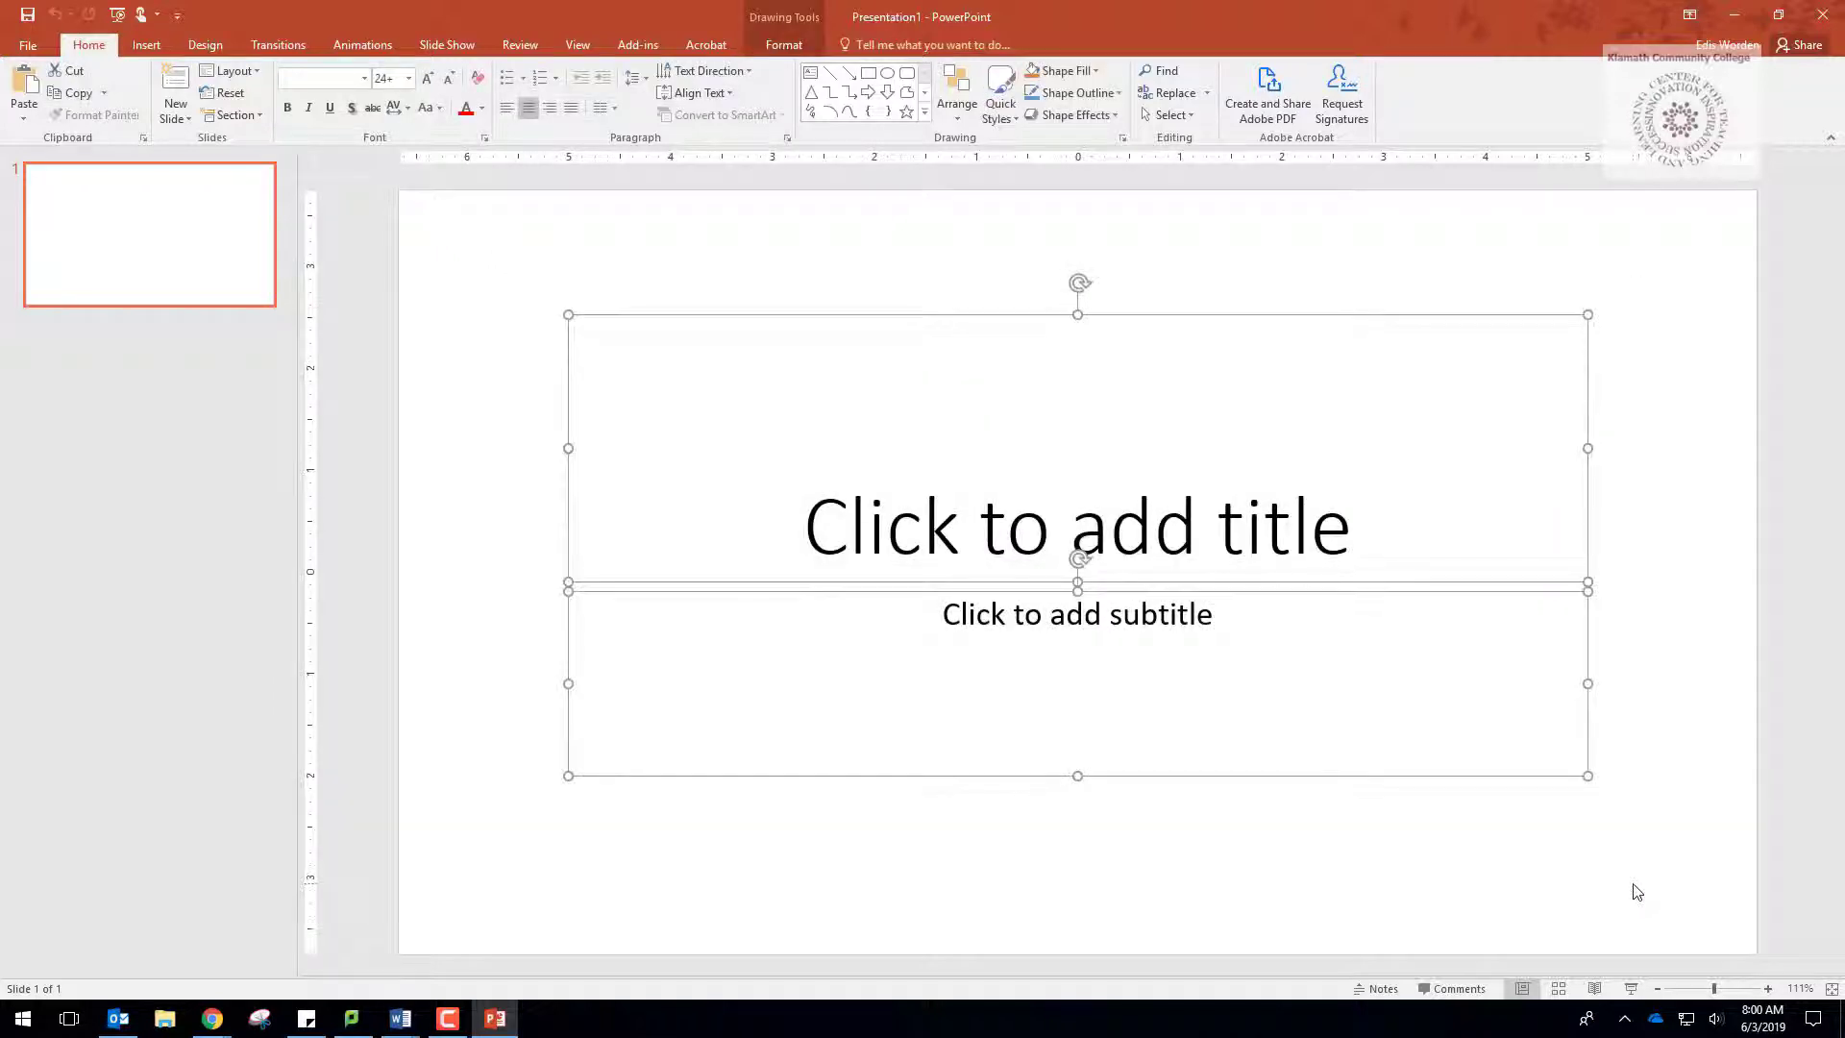
key(Delete)
click(146, 45)
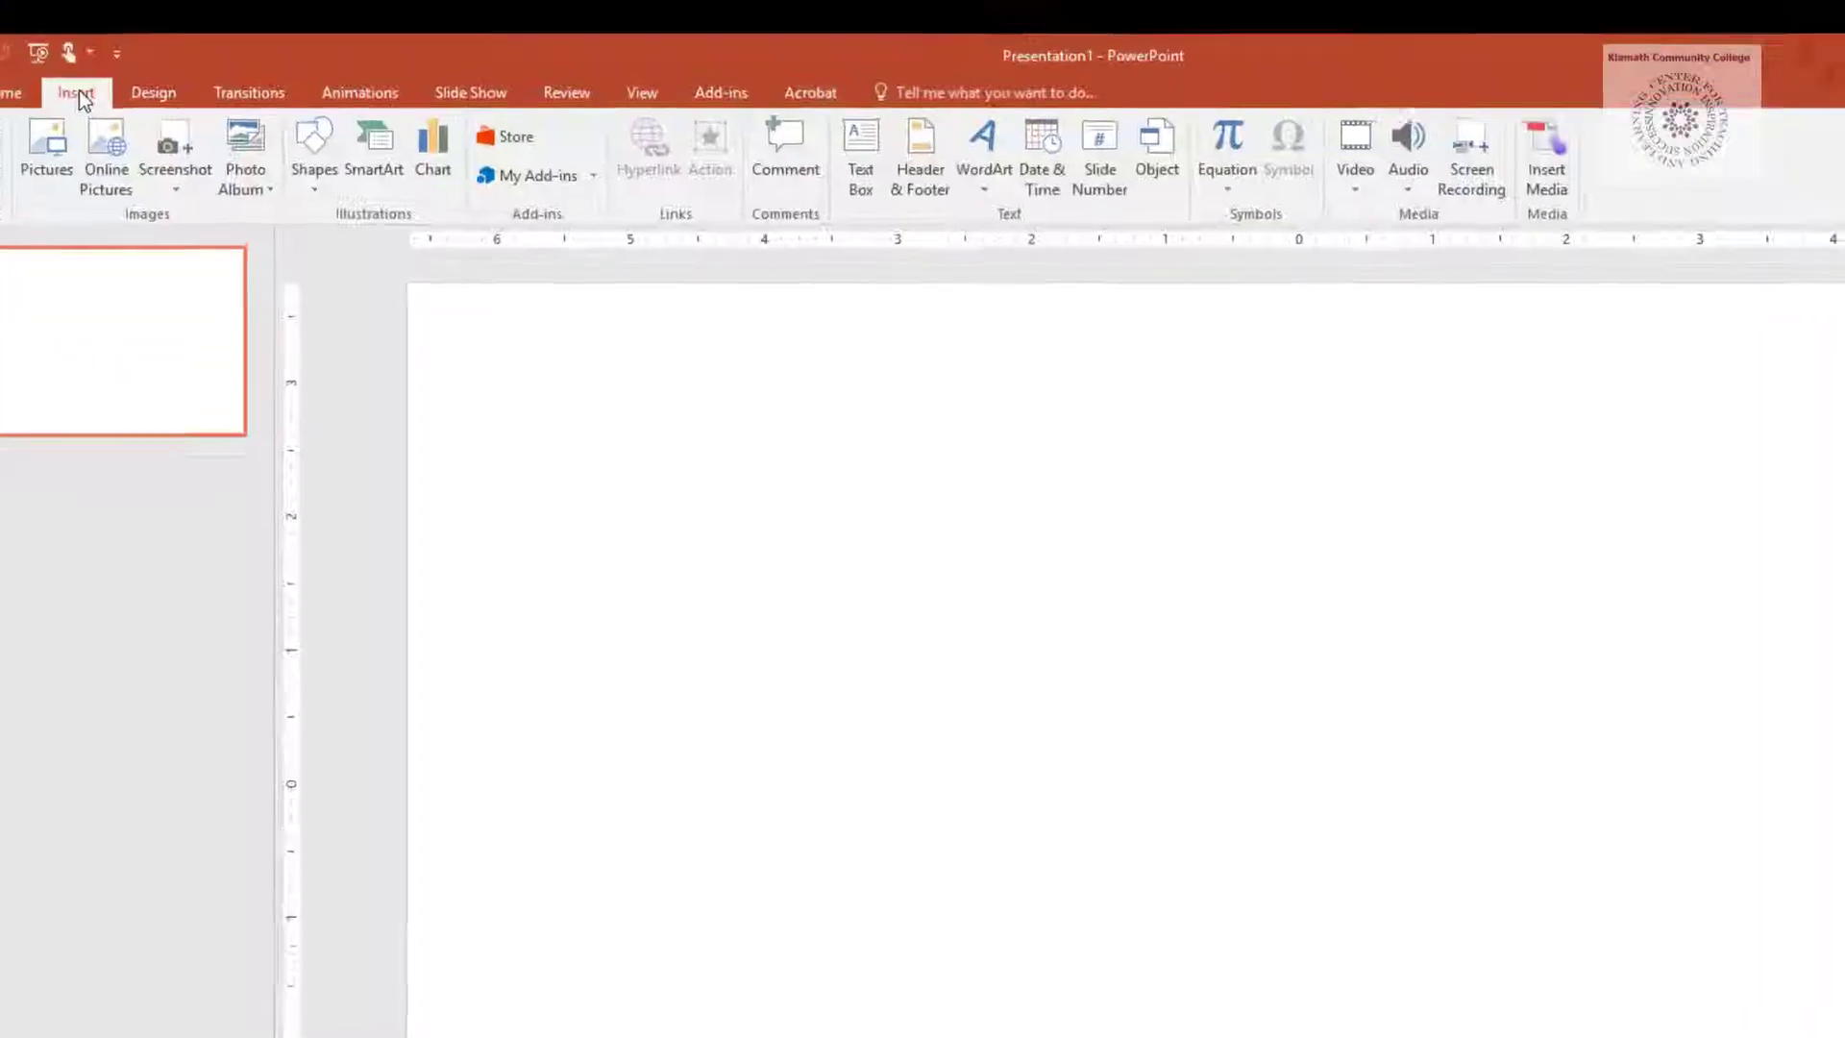
click(309, 186)
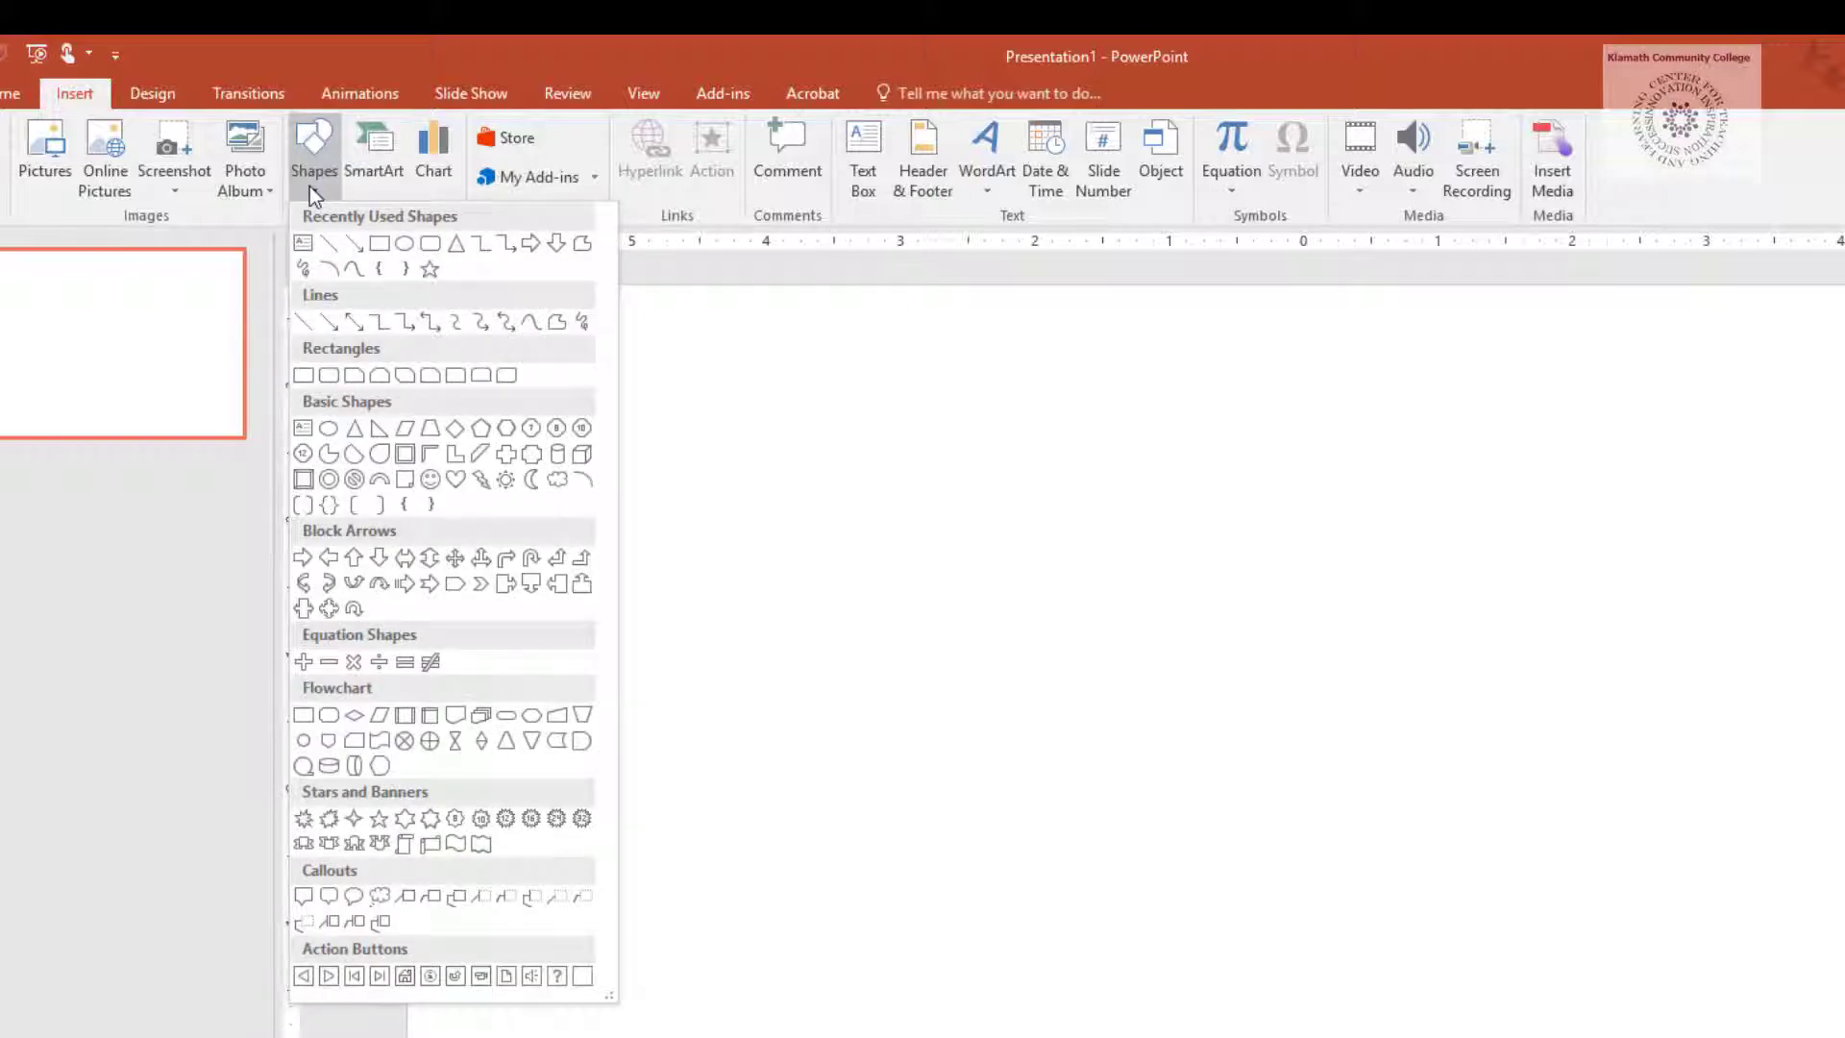
Draw a rounded rectangle and size it to 2 inches high by 2 inches wide.
click(432, 257)
mouse_move(633, 409)
mouse_down()
mouse_move(1083, 666)
mouse_move(935, 705)
mouse_up()
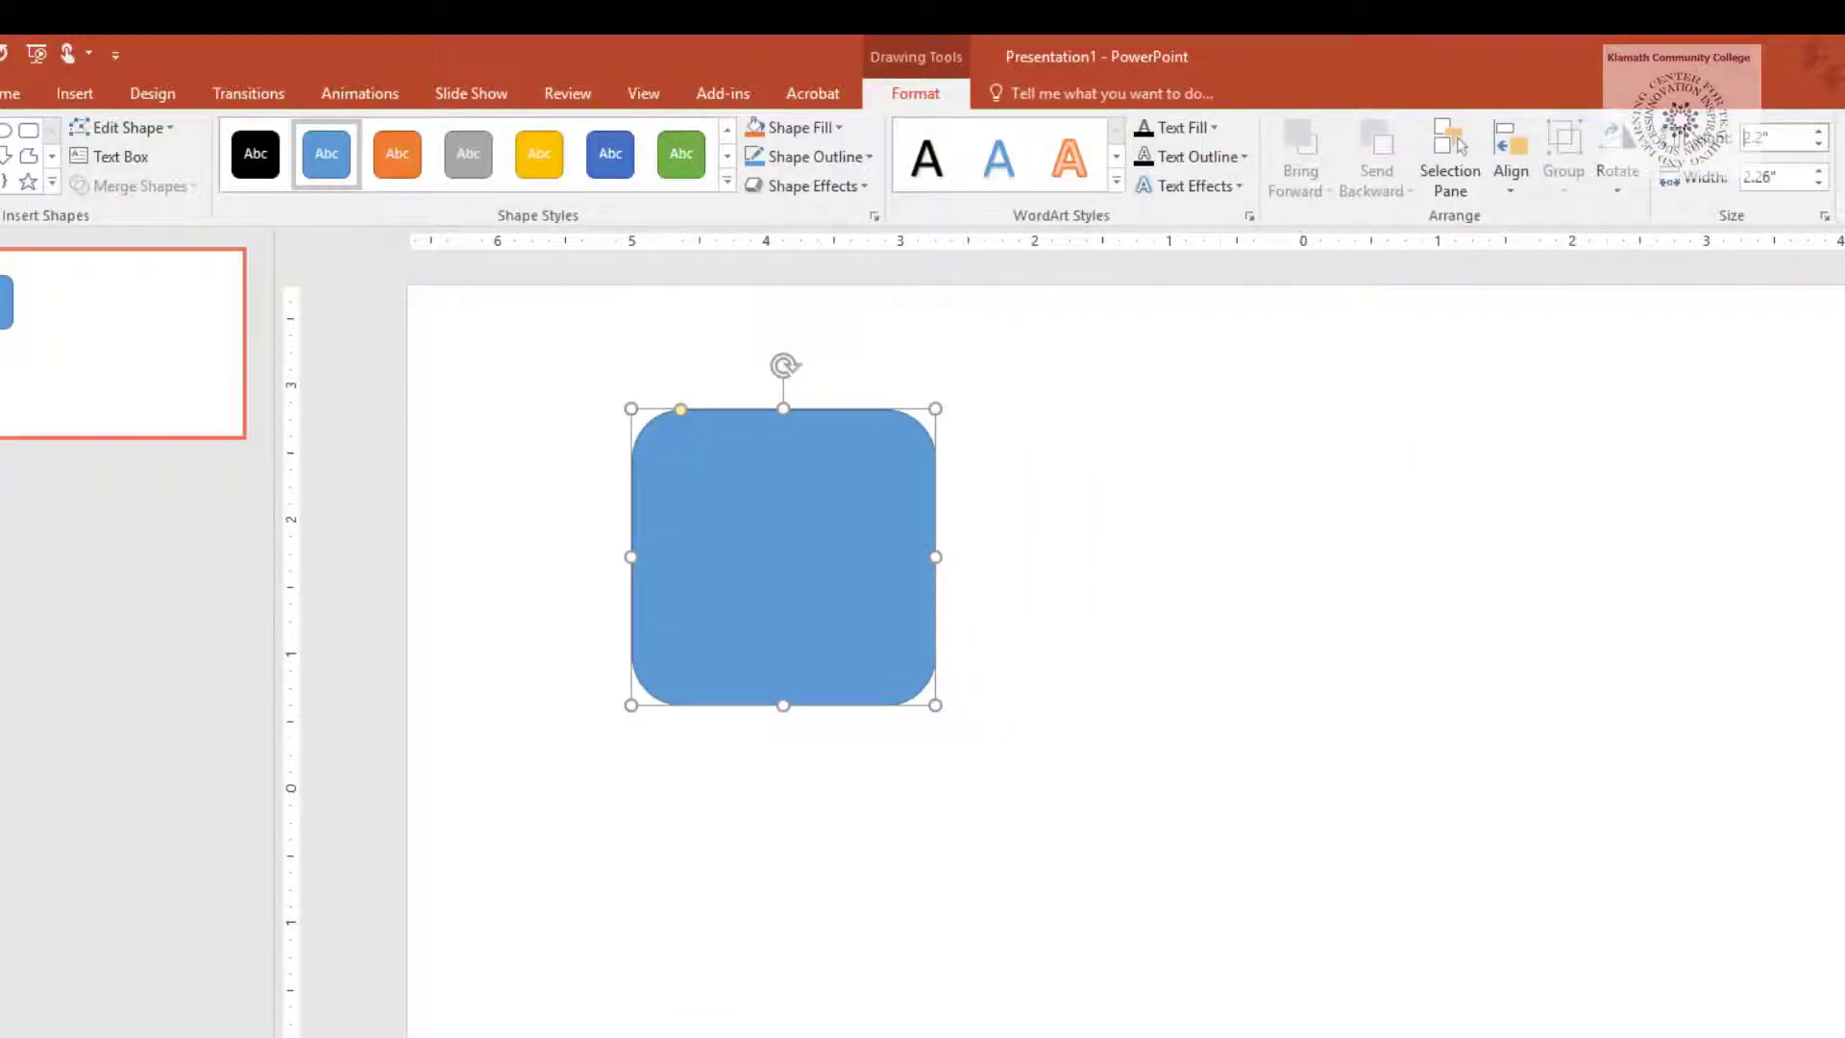
text(2)
key(Tab)
text(2)
key(Return)
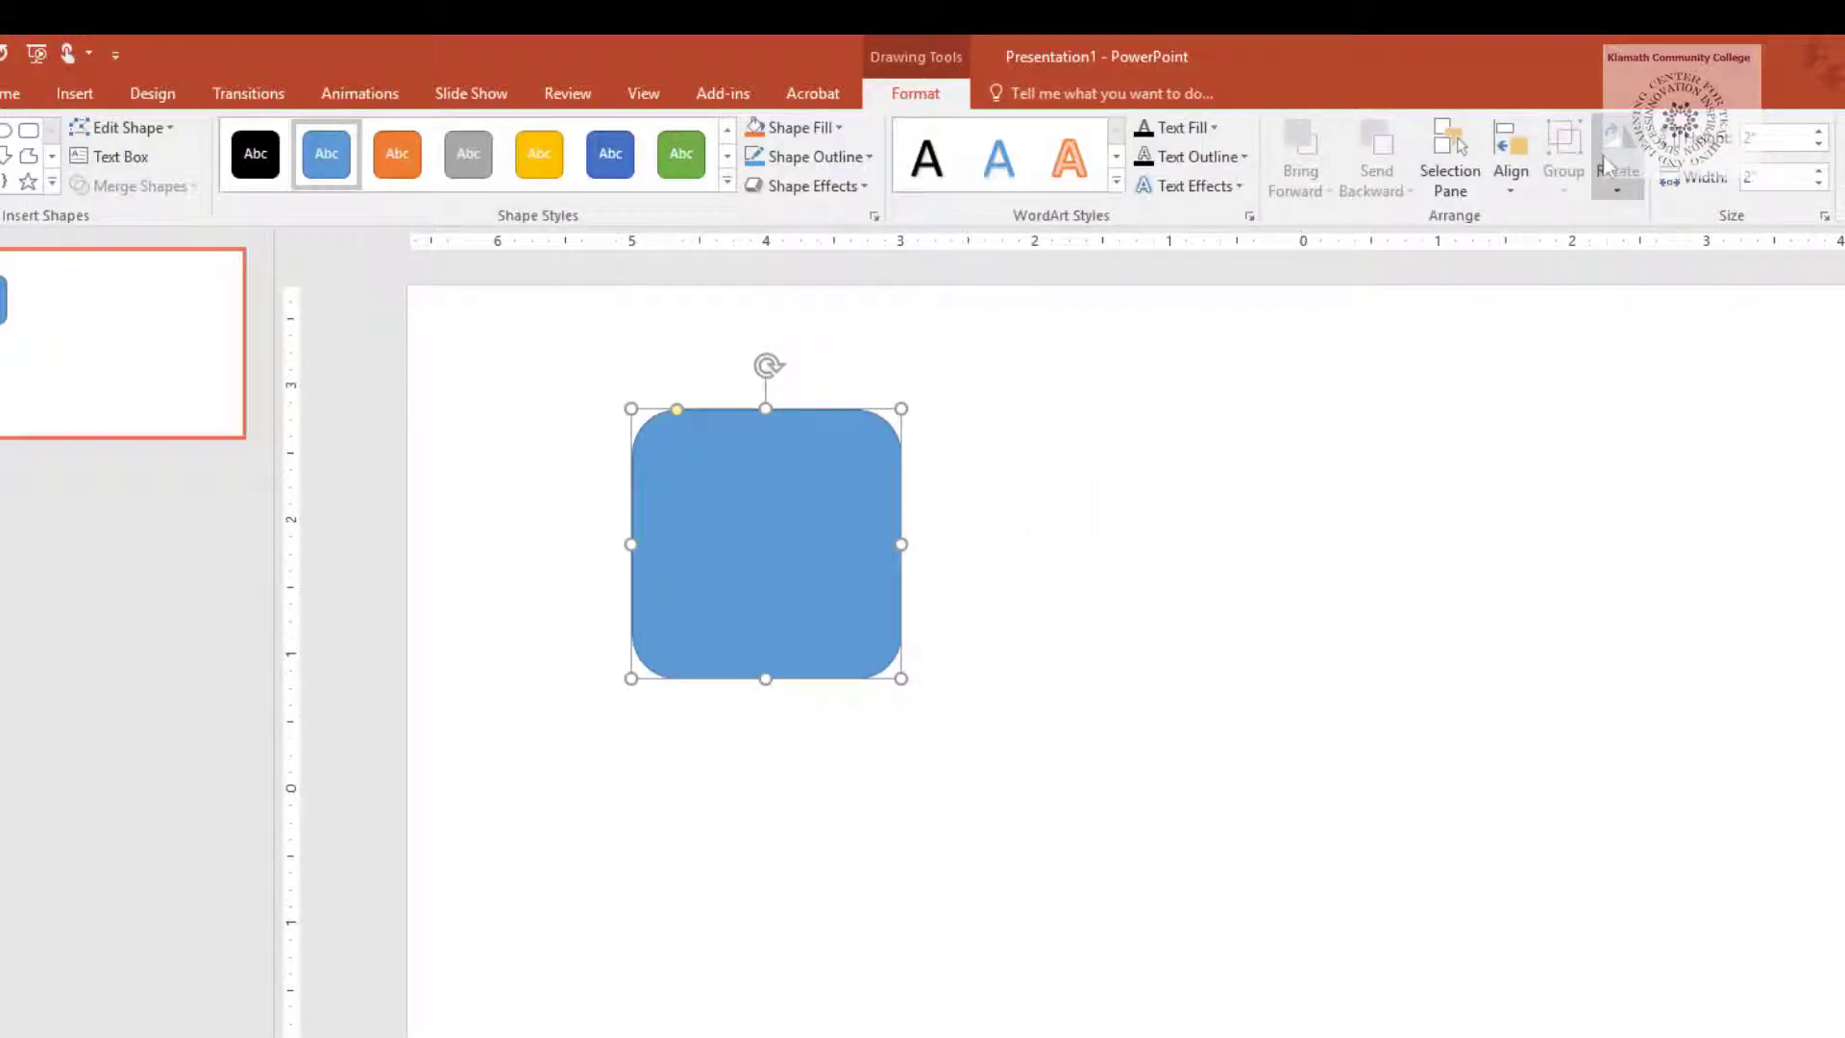
Fill the rounded square with custom burgundy RGB 130, 0, 36.
click(834, 130)
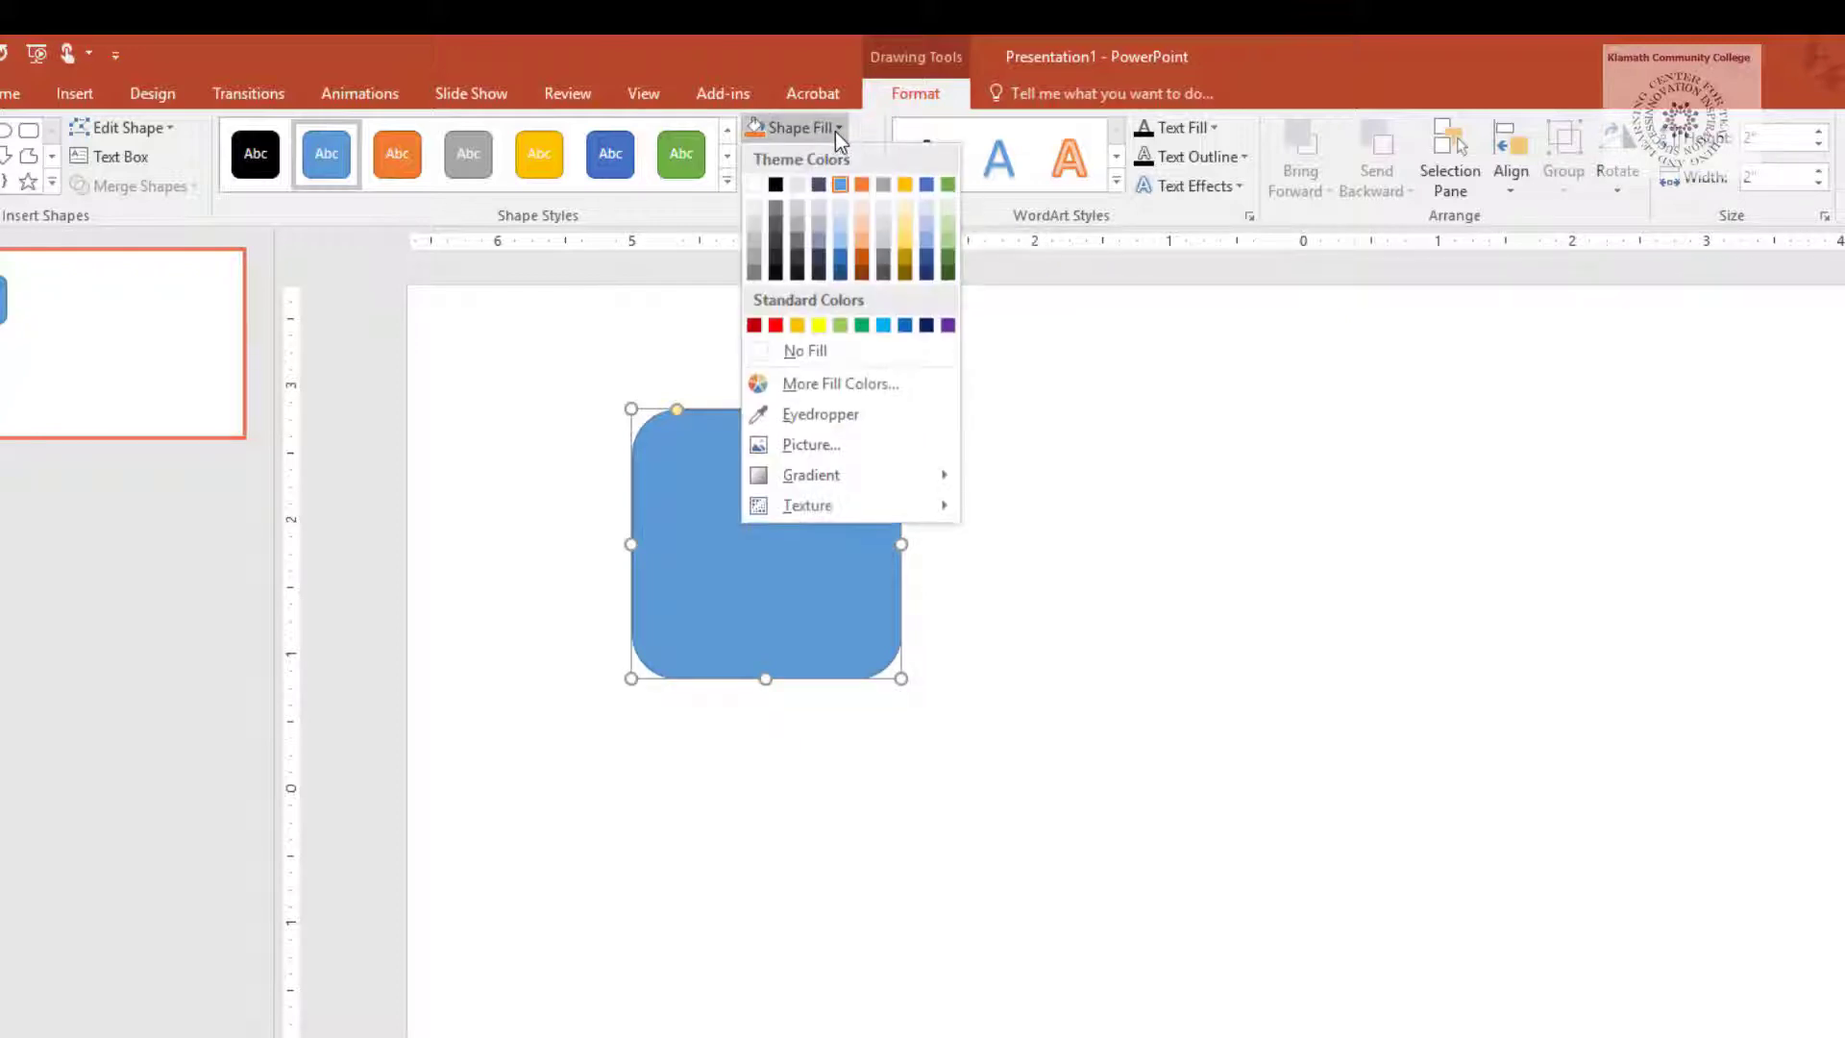
click(822, 384)
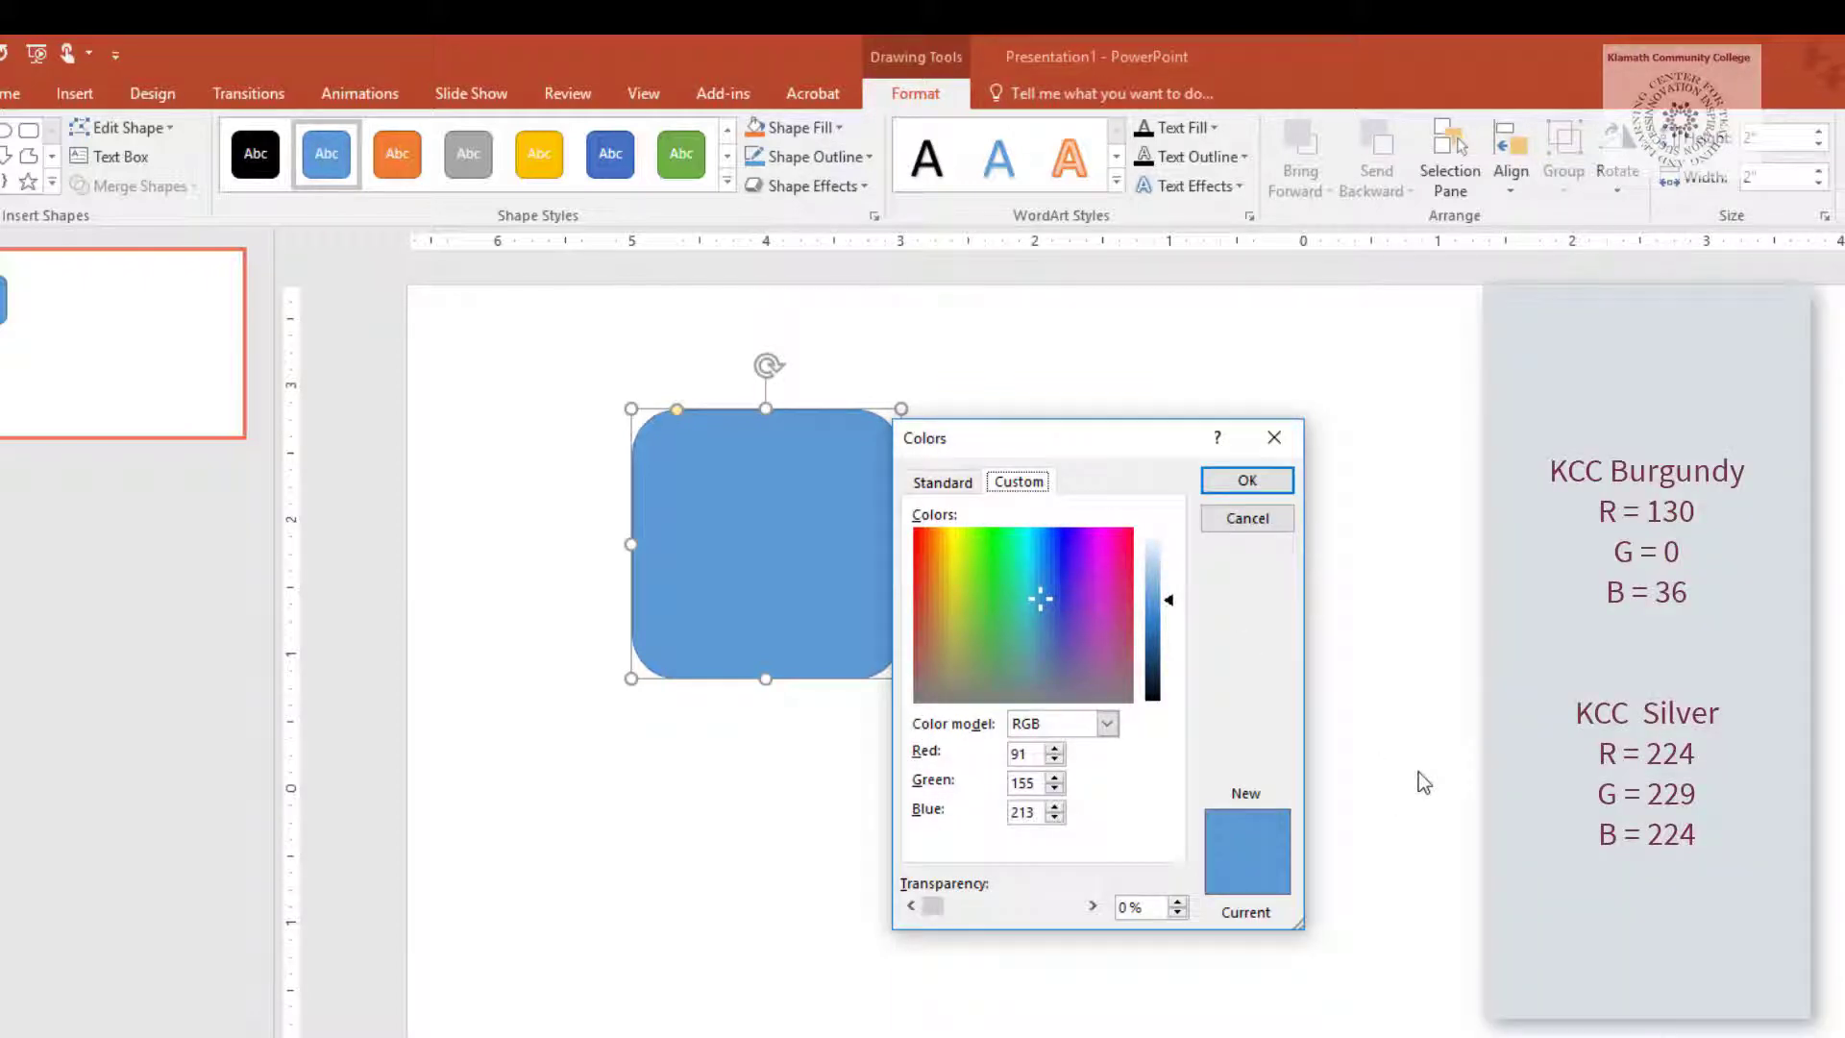
double_click(1023, 753)
text(130)
key(Tab)
text(0)
key(Tab)
text(36)
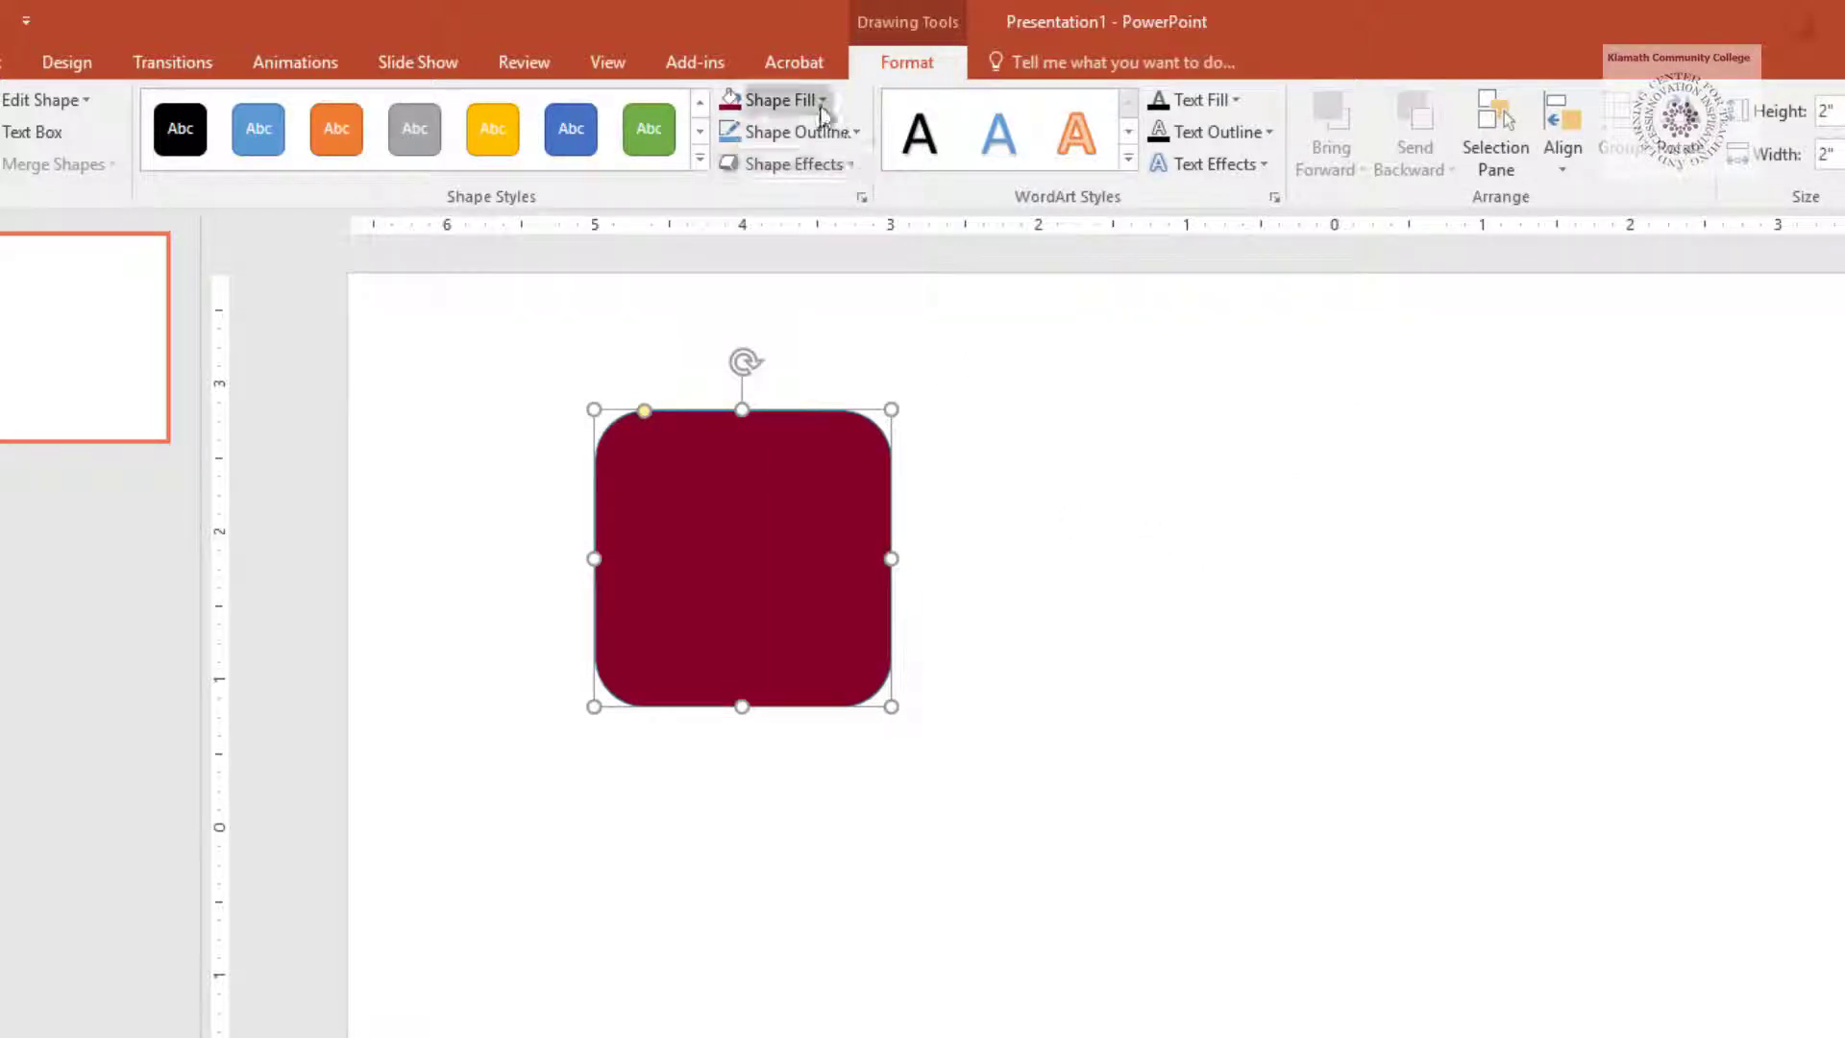
Set the burgundy fill's transparency to 26% in More Fill Colors.
click(820, 100)
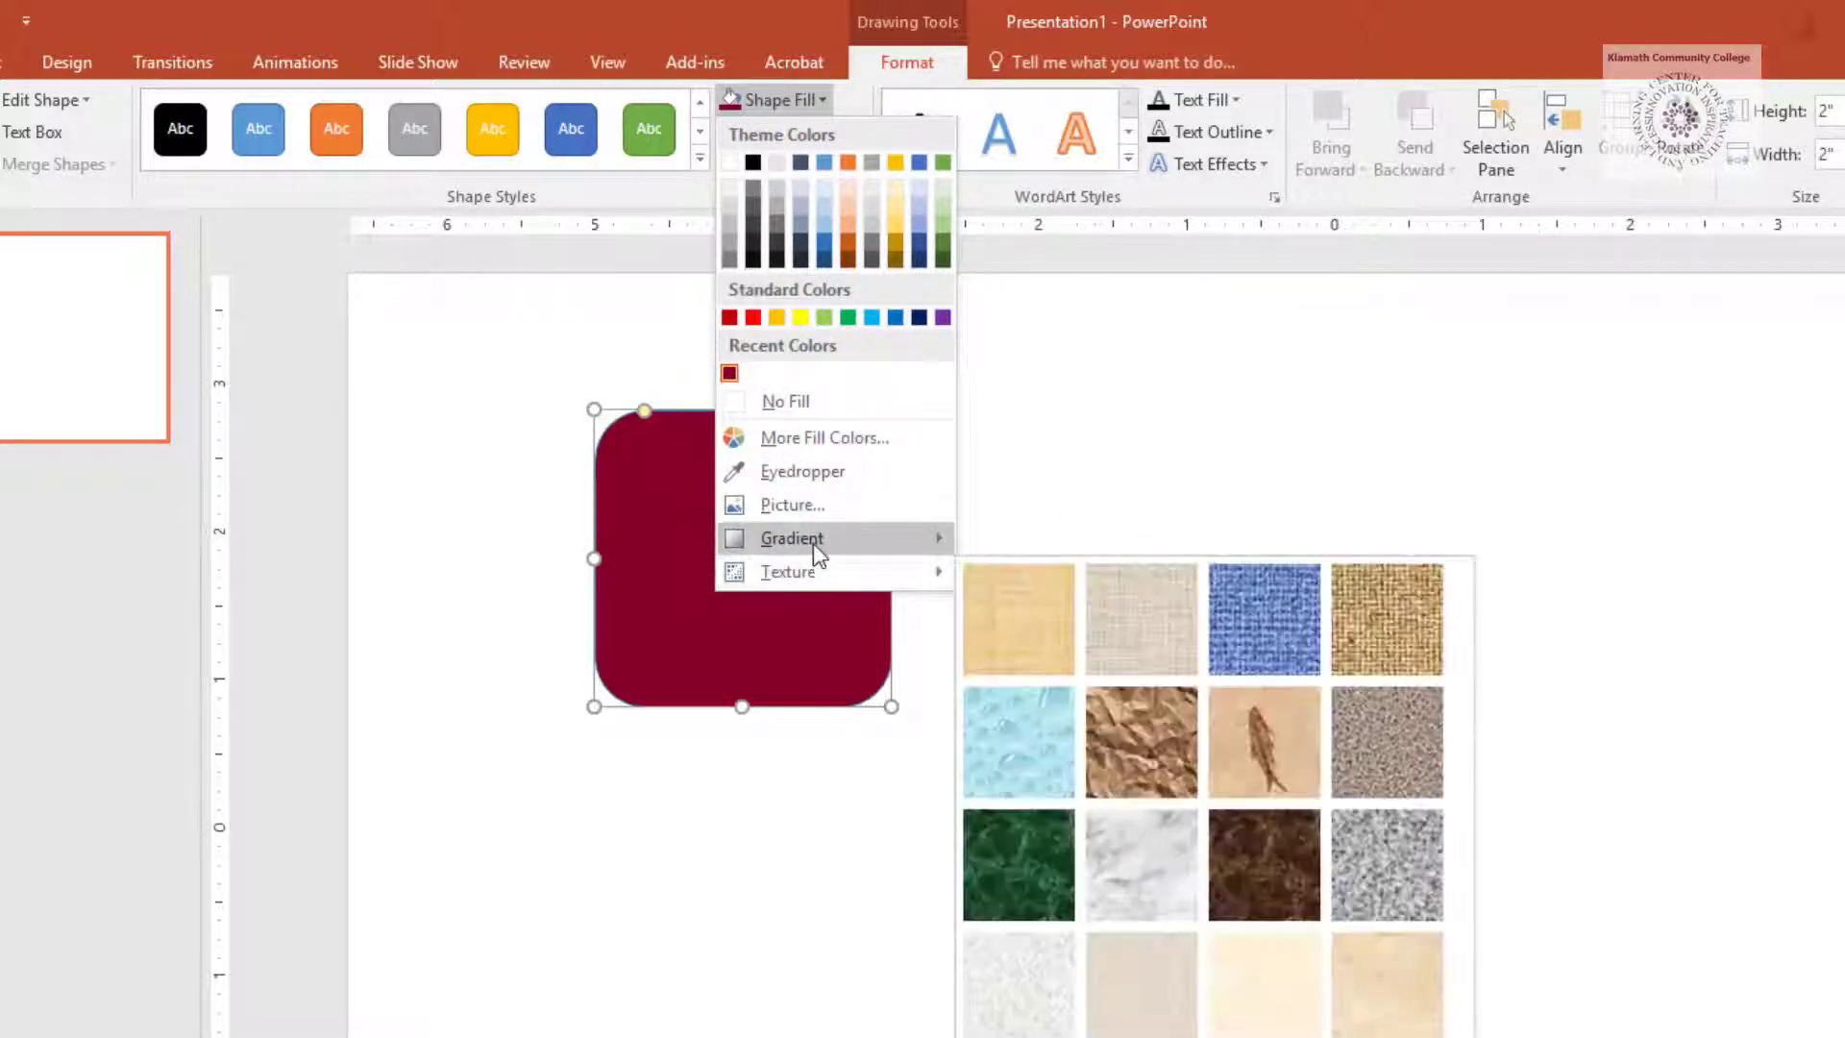
mouse_move(813, 544)
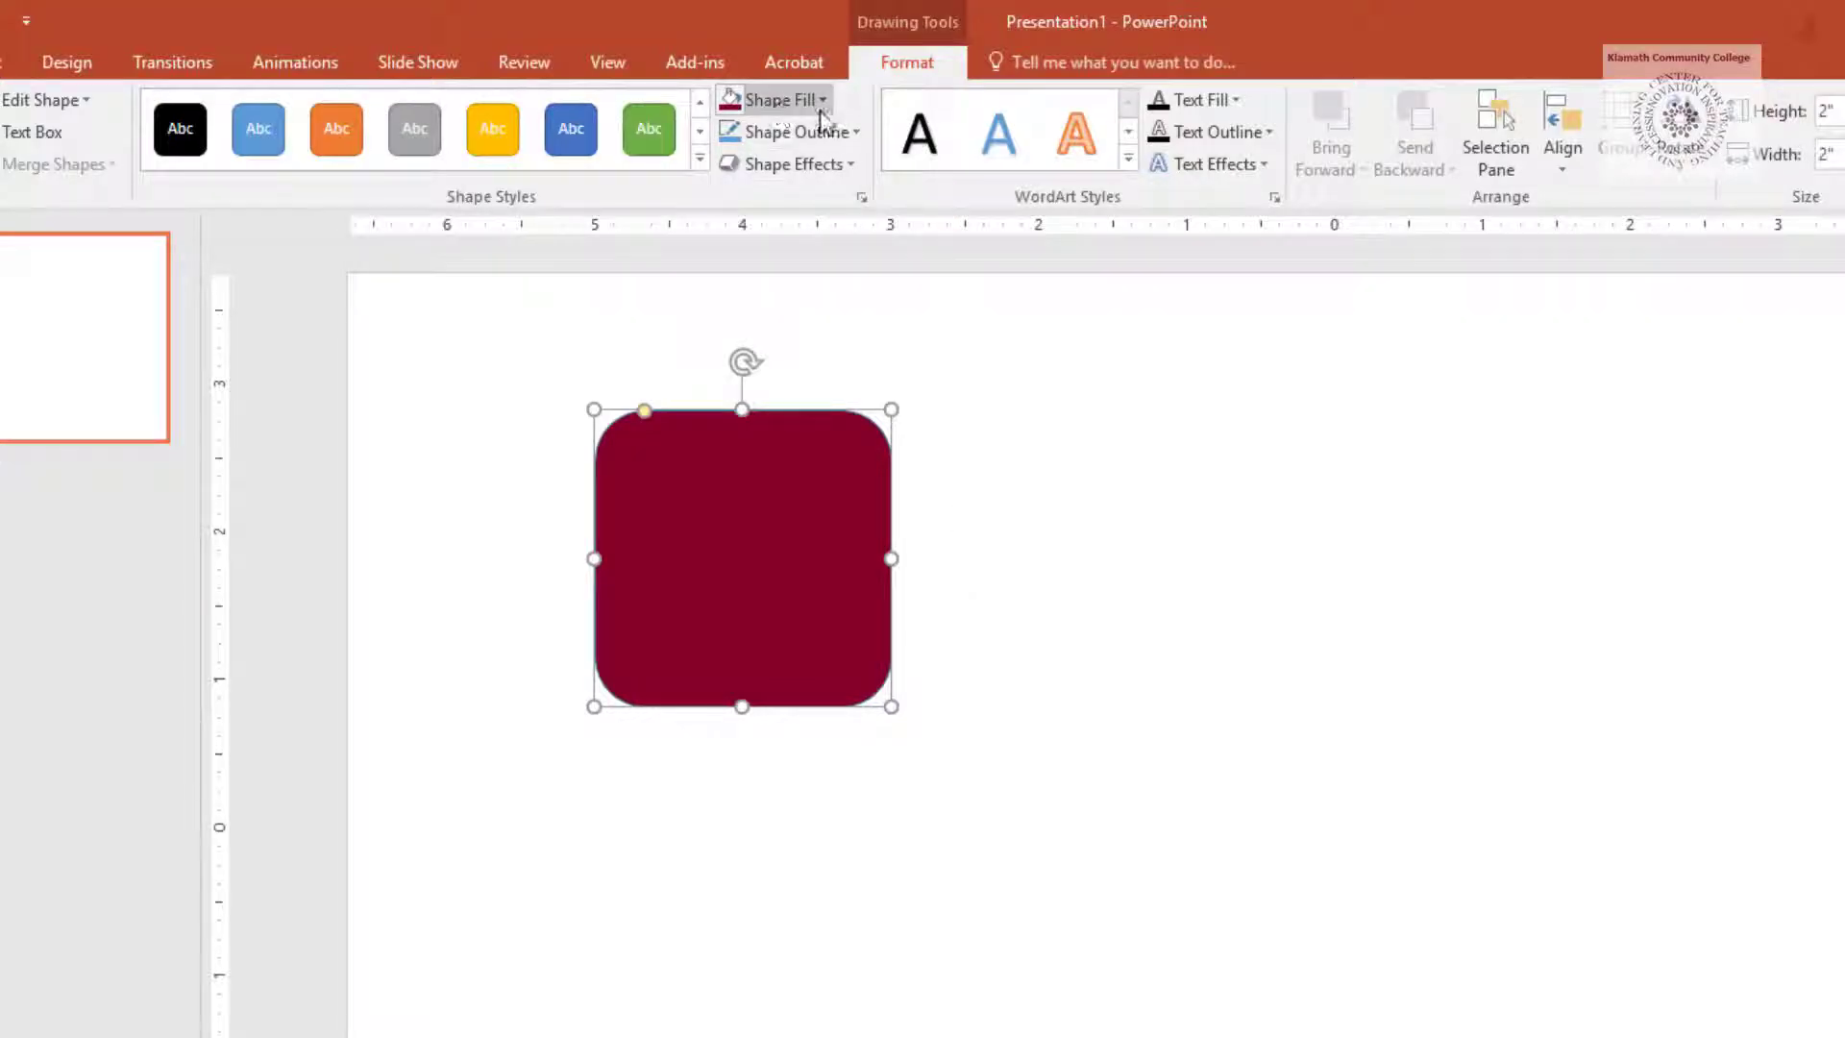
click(820, 104)
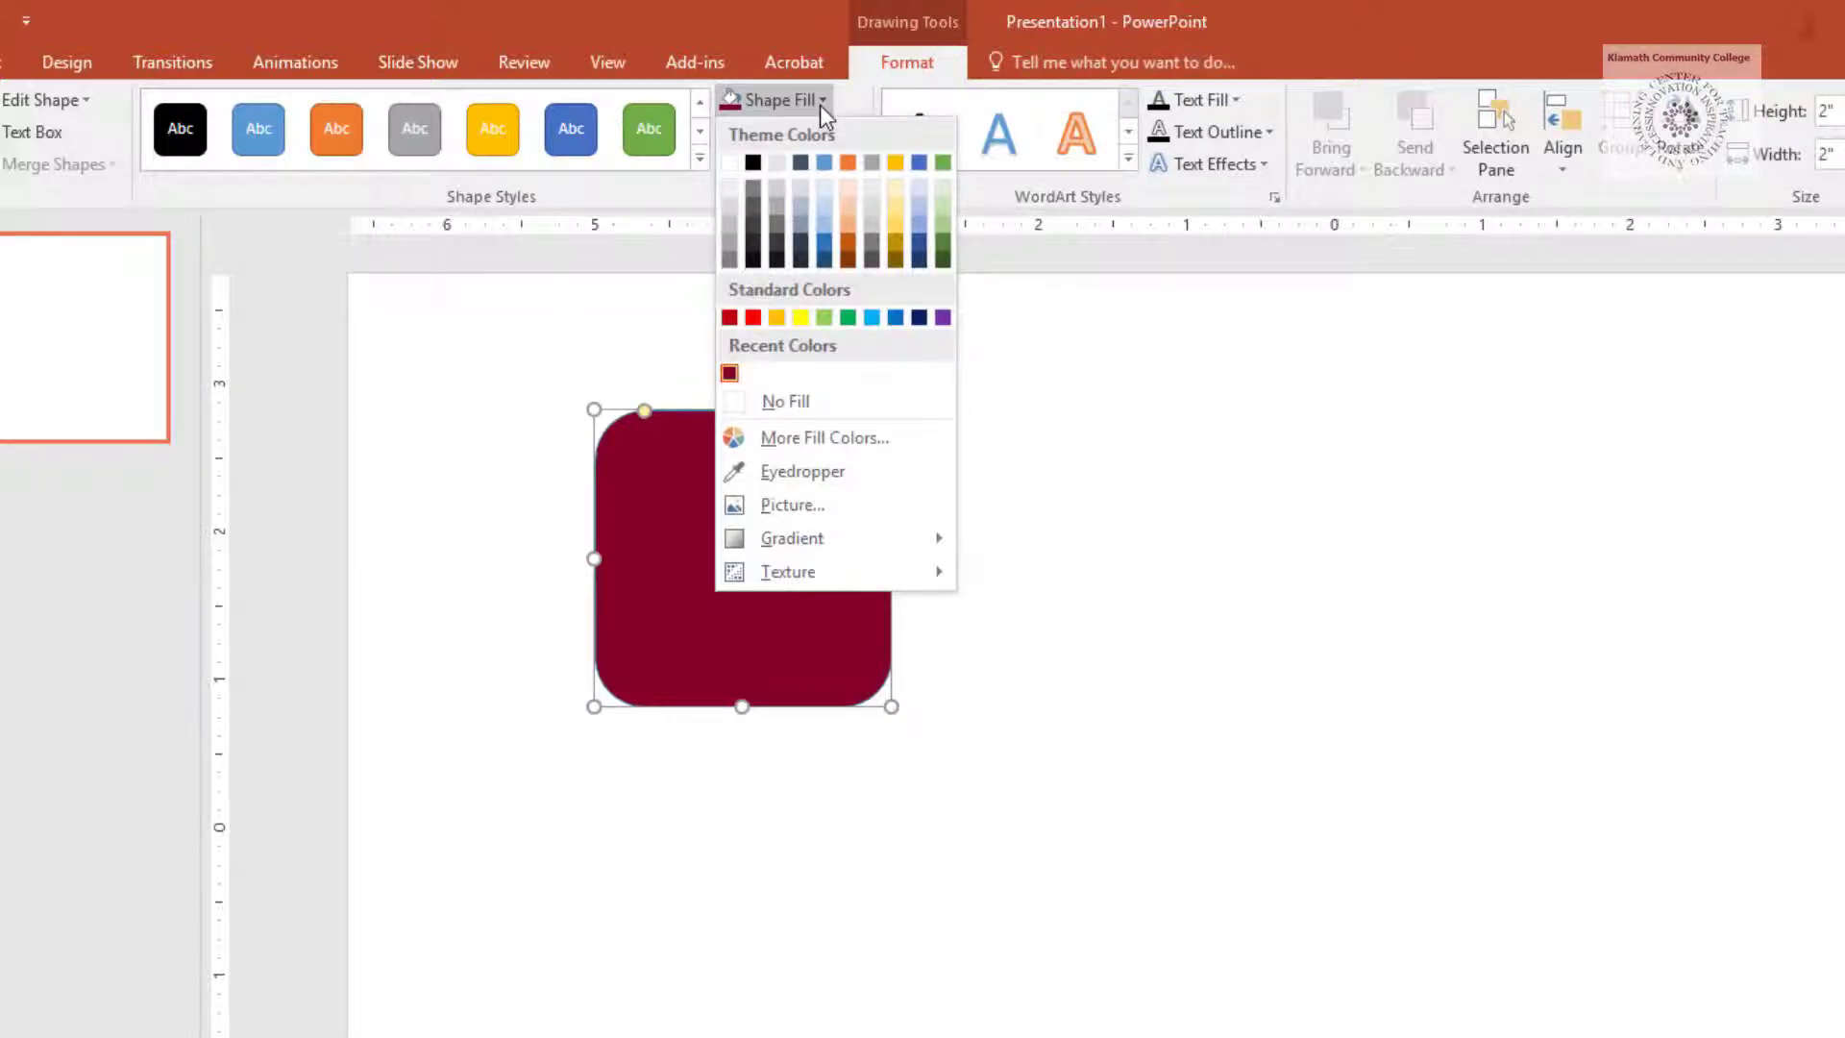
click(843, 440)
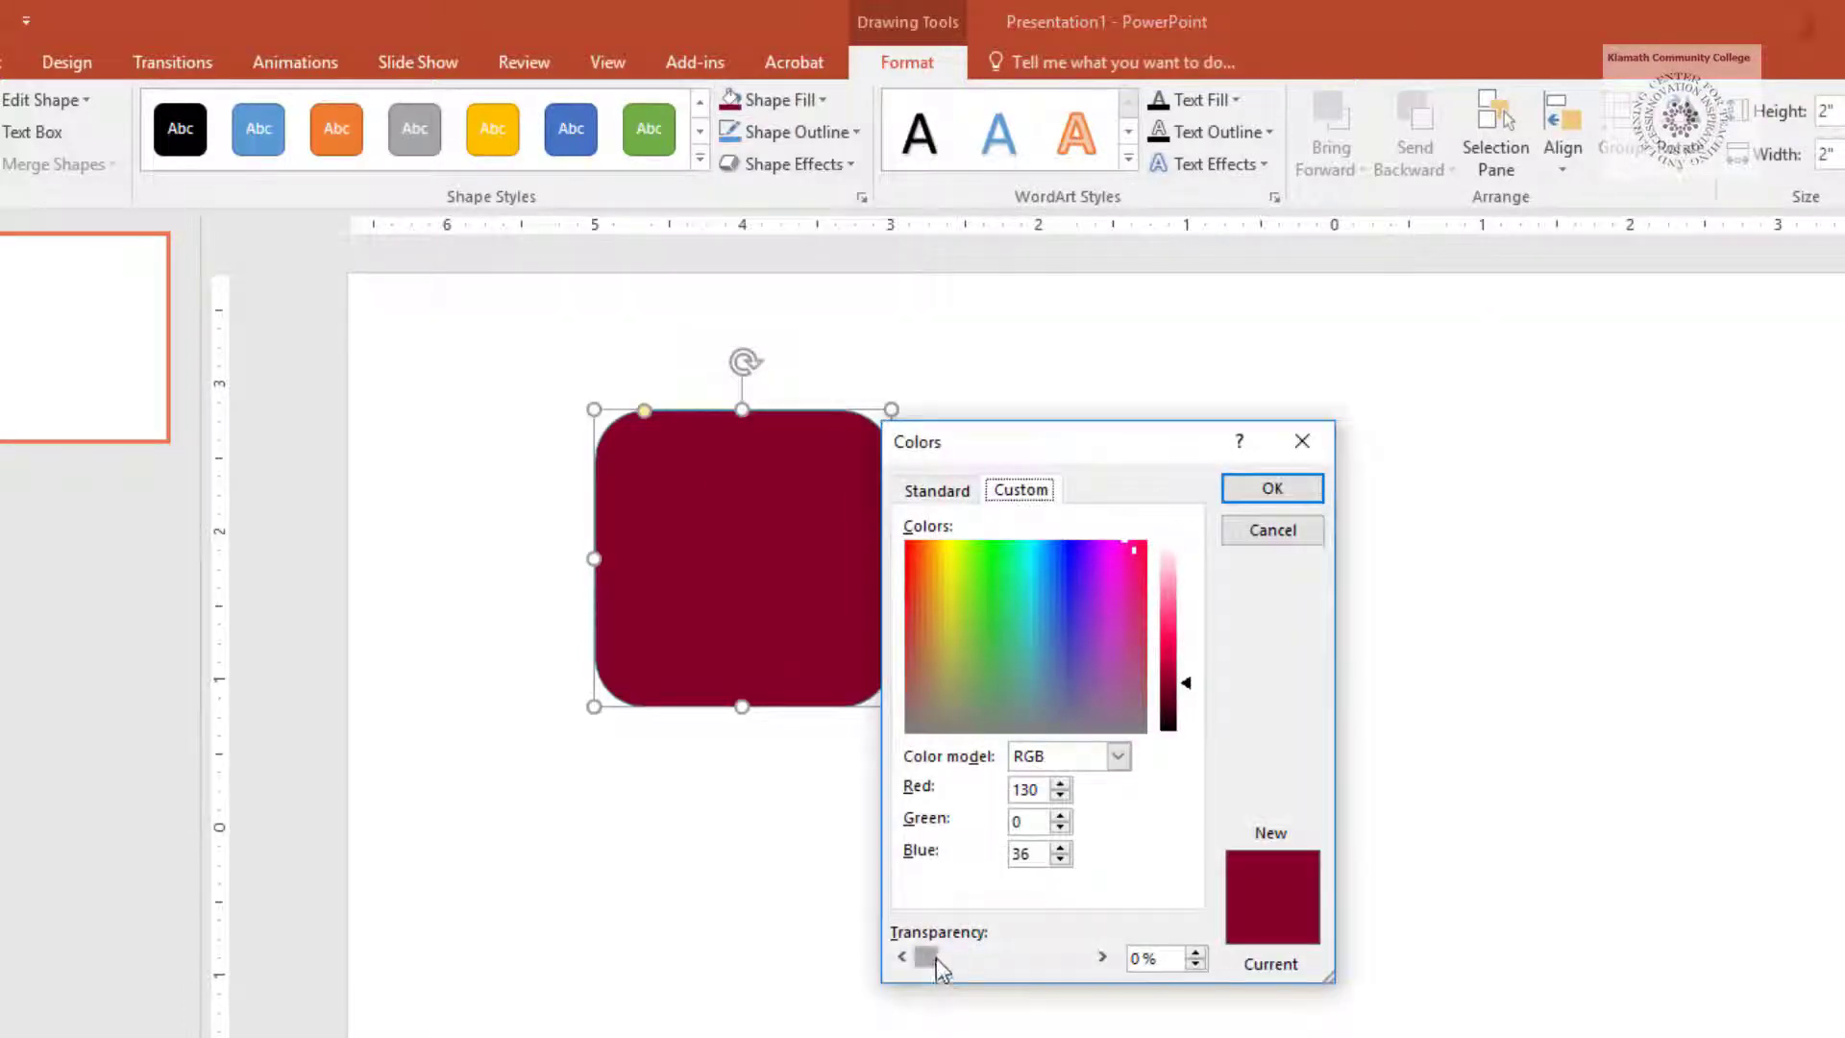
drag(936, 959, 961, 965)
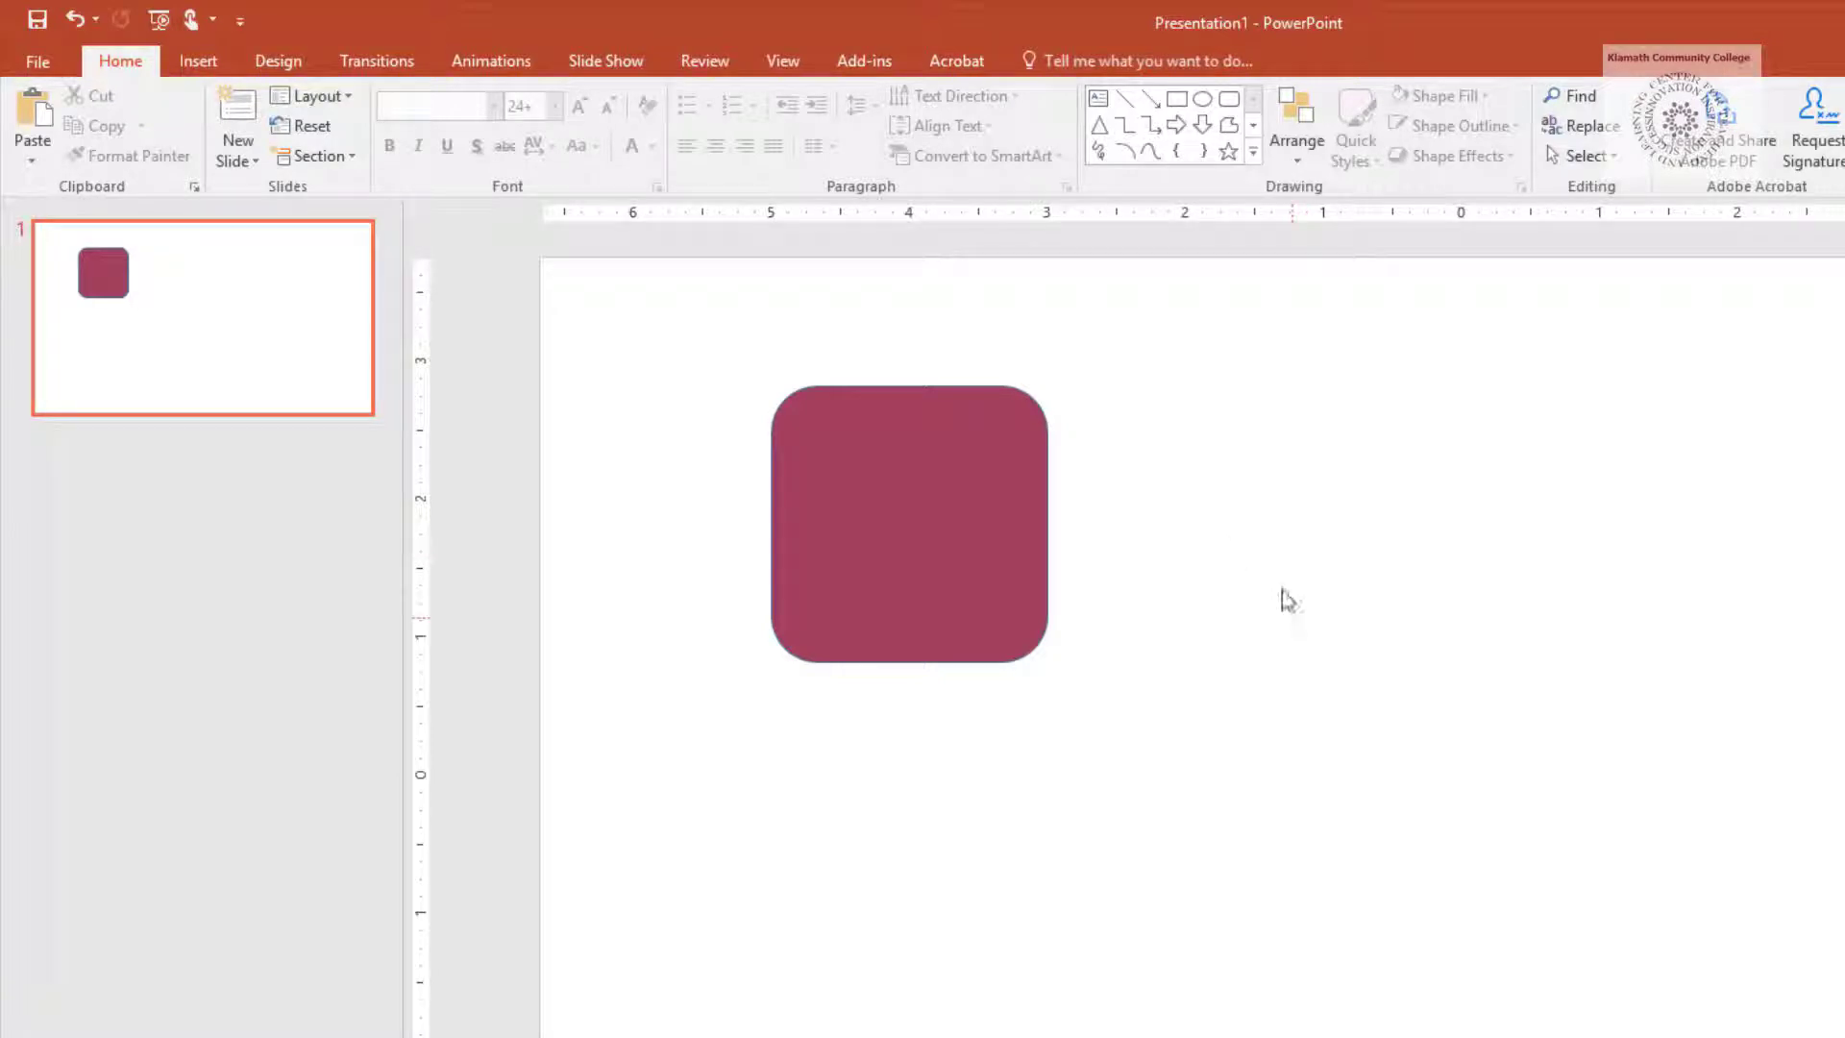
Insert the graduate-in-cap-and-gown clip art from an online Bing picture search.
click(198, 64)
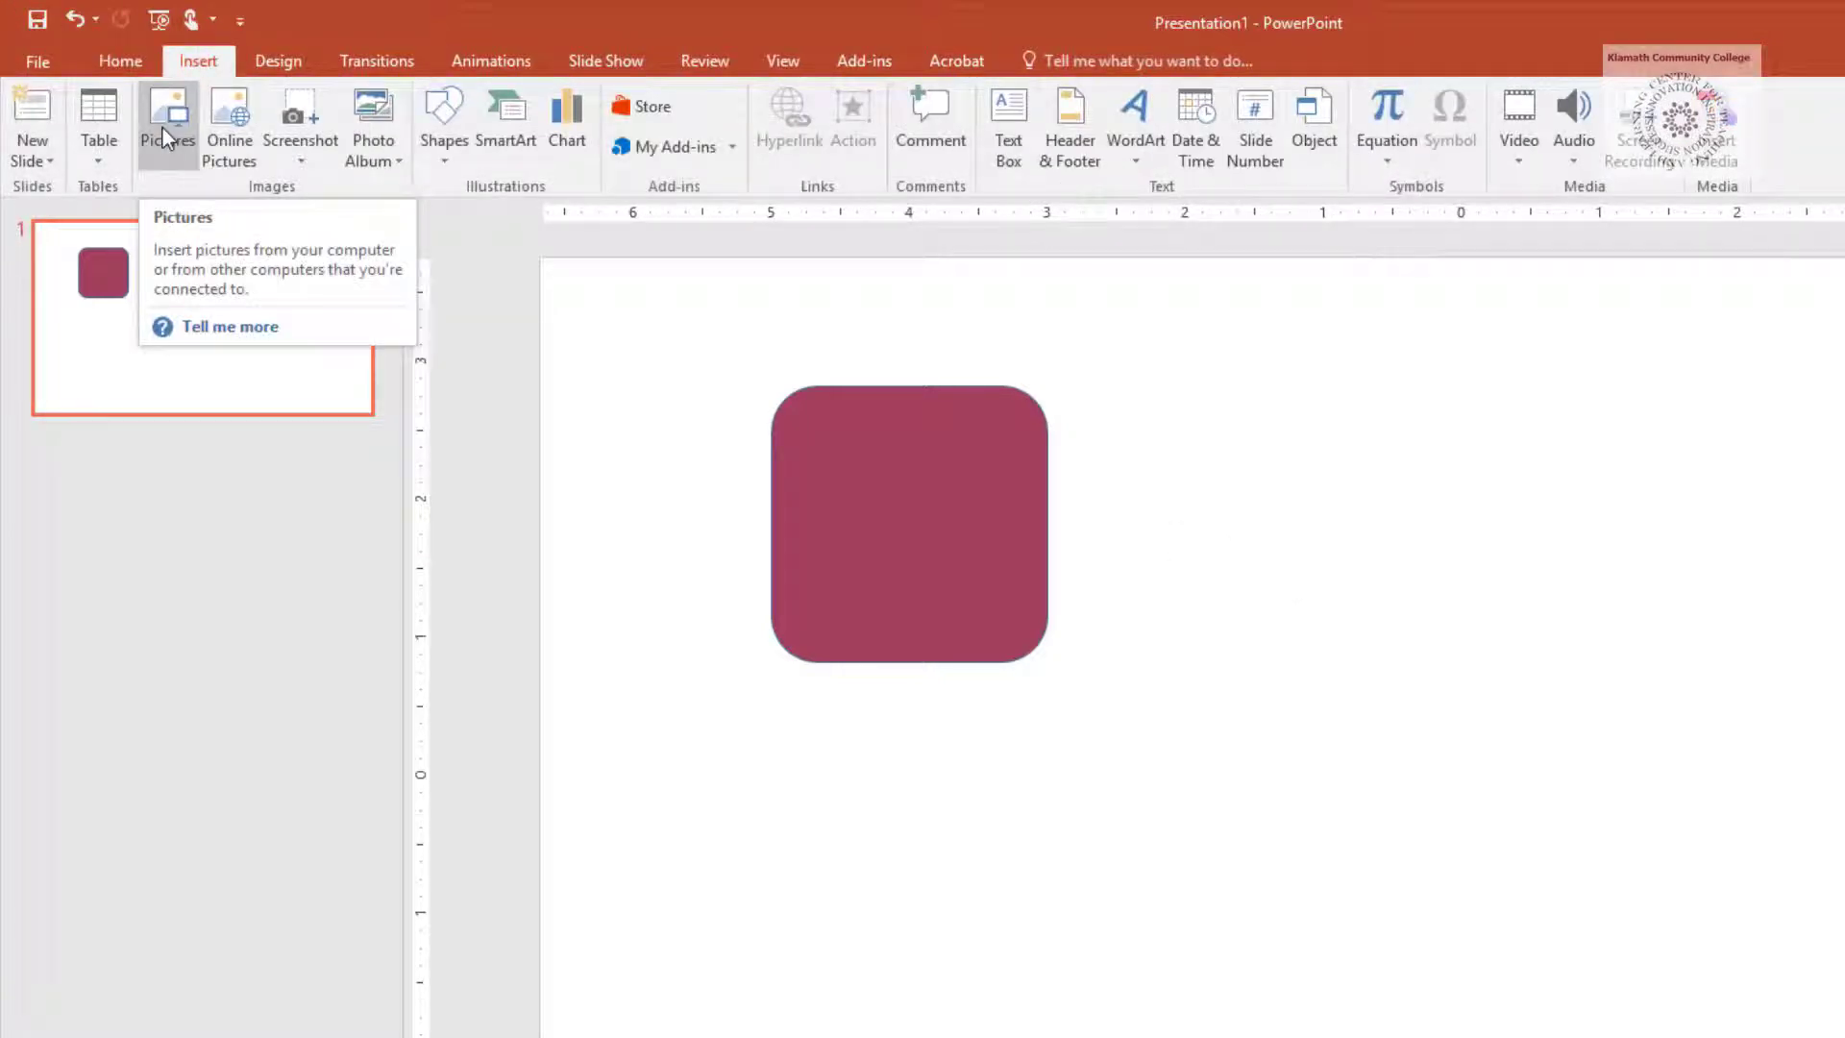
click(229, 132)
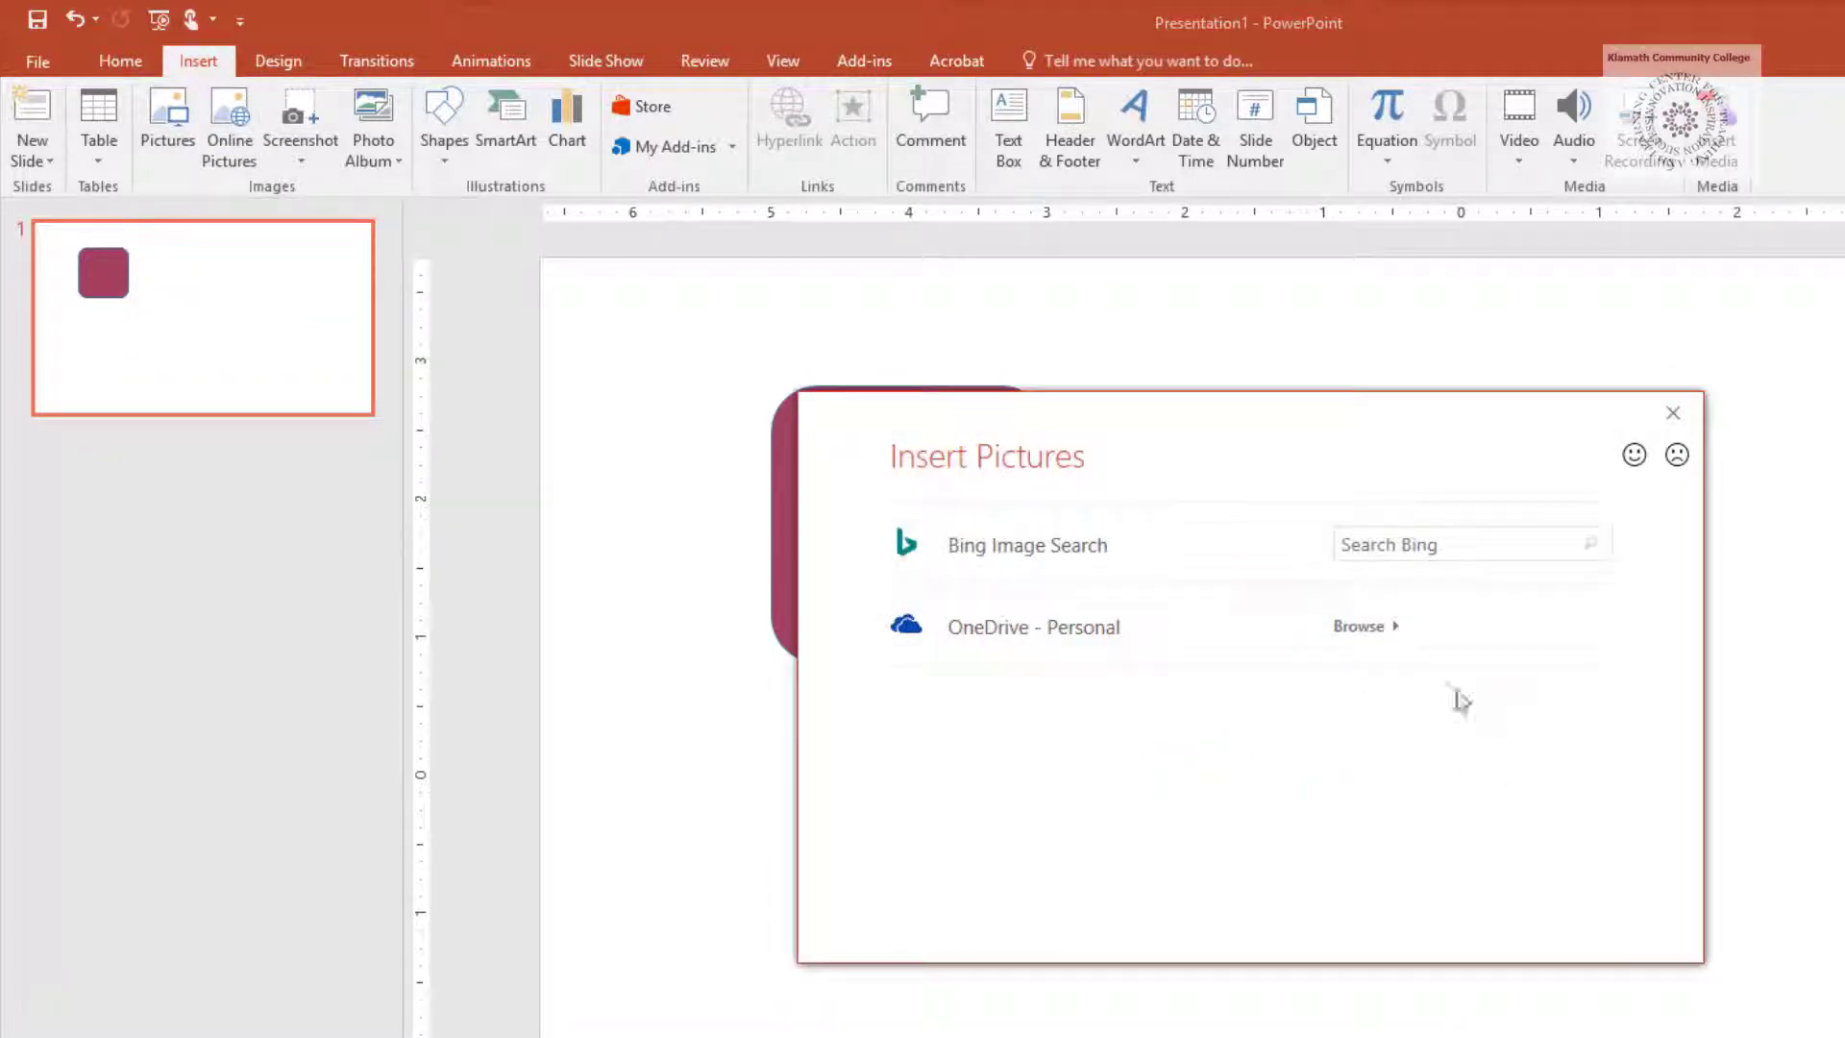
click(1458, 555)
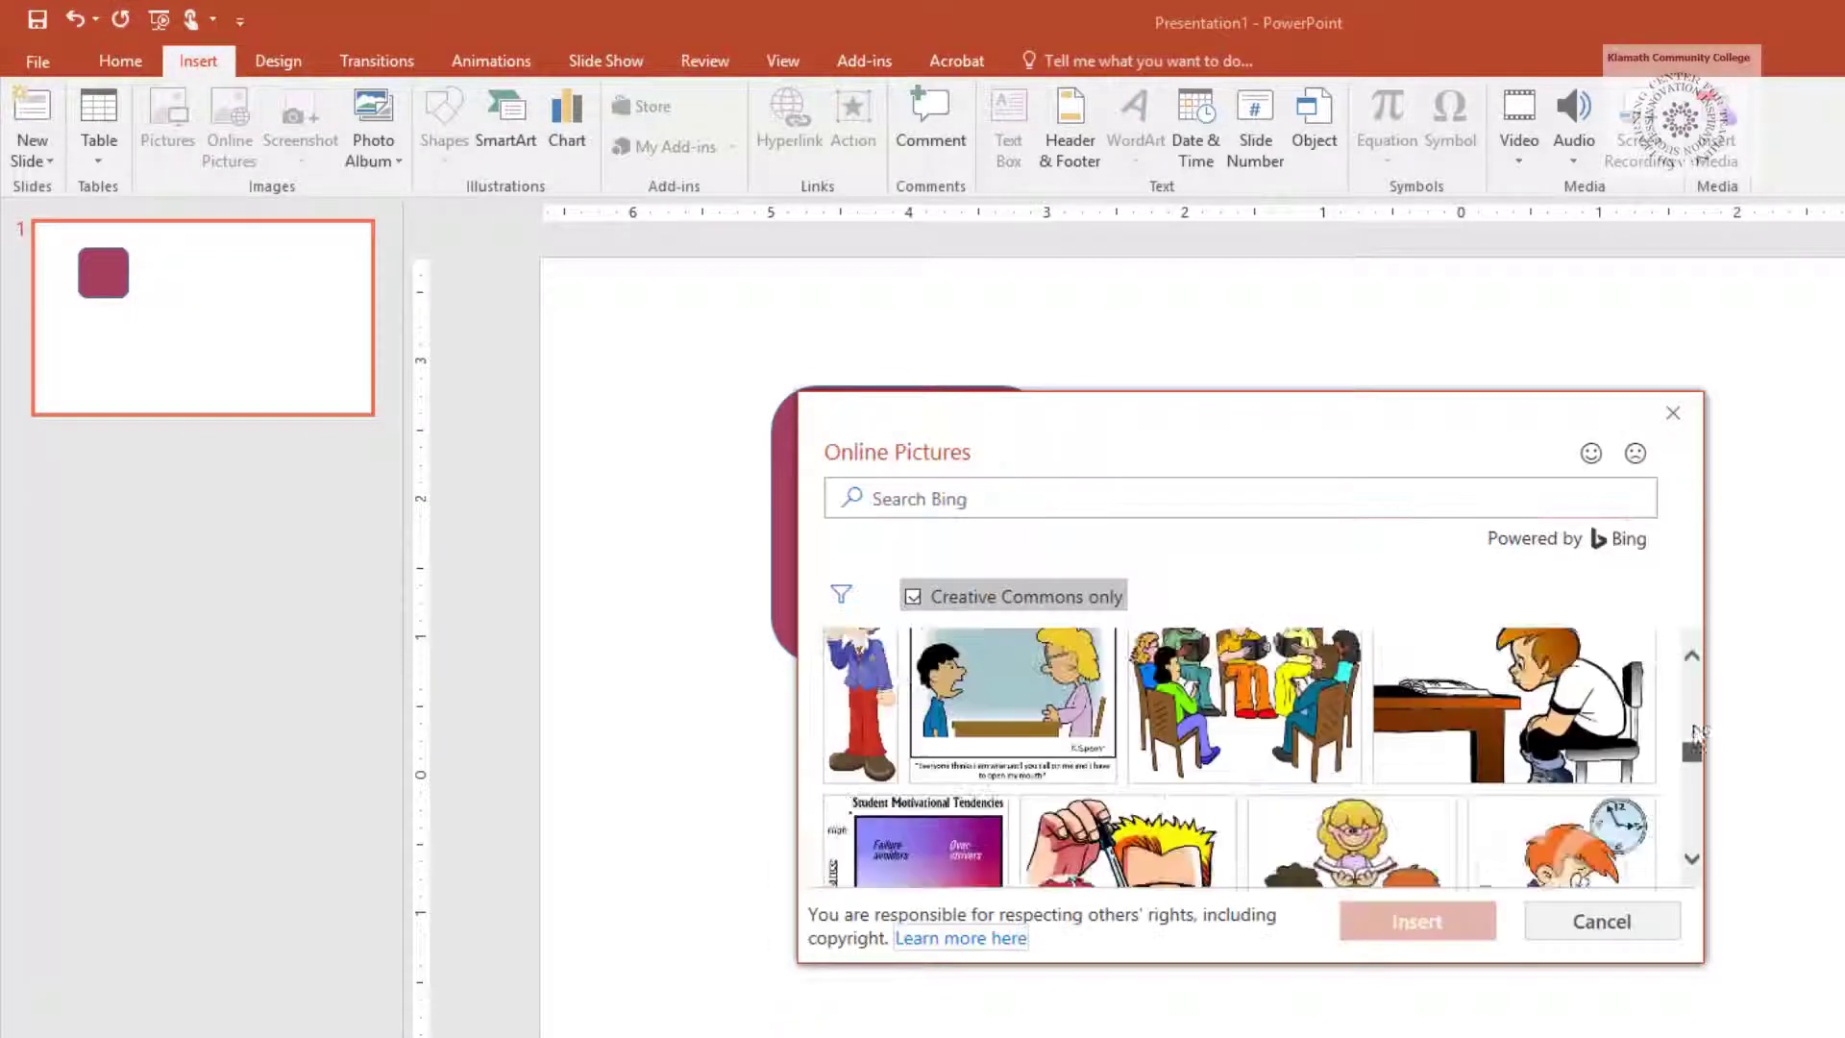
click(893, 759)
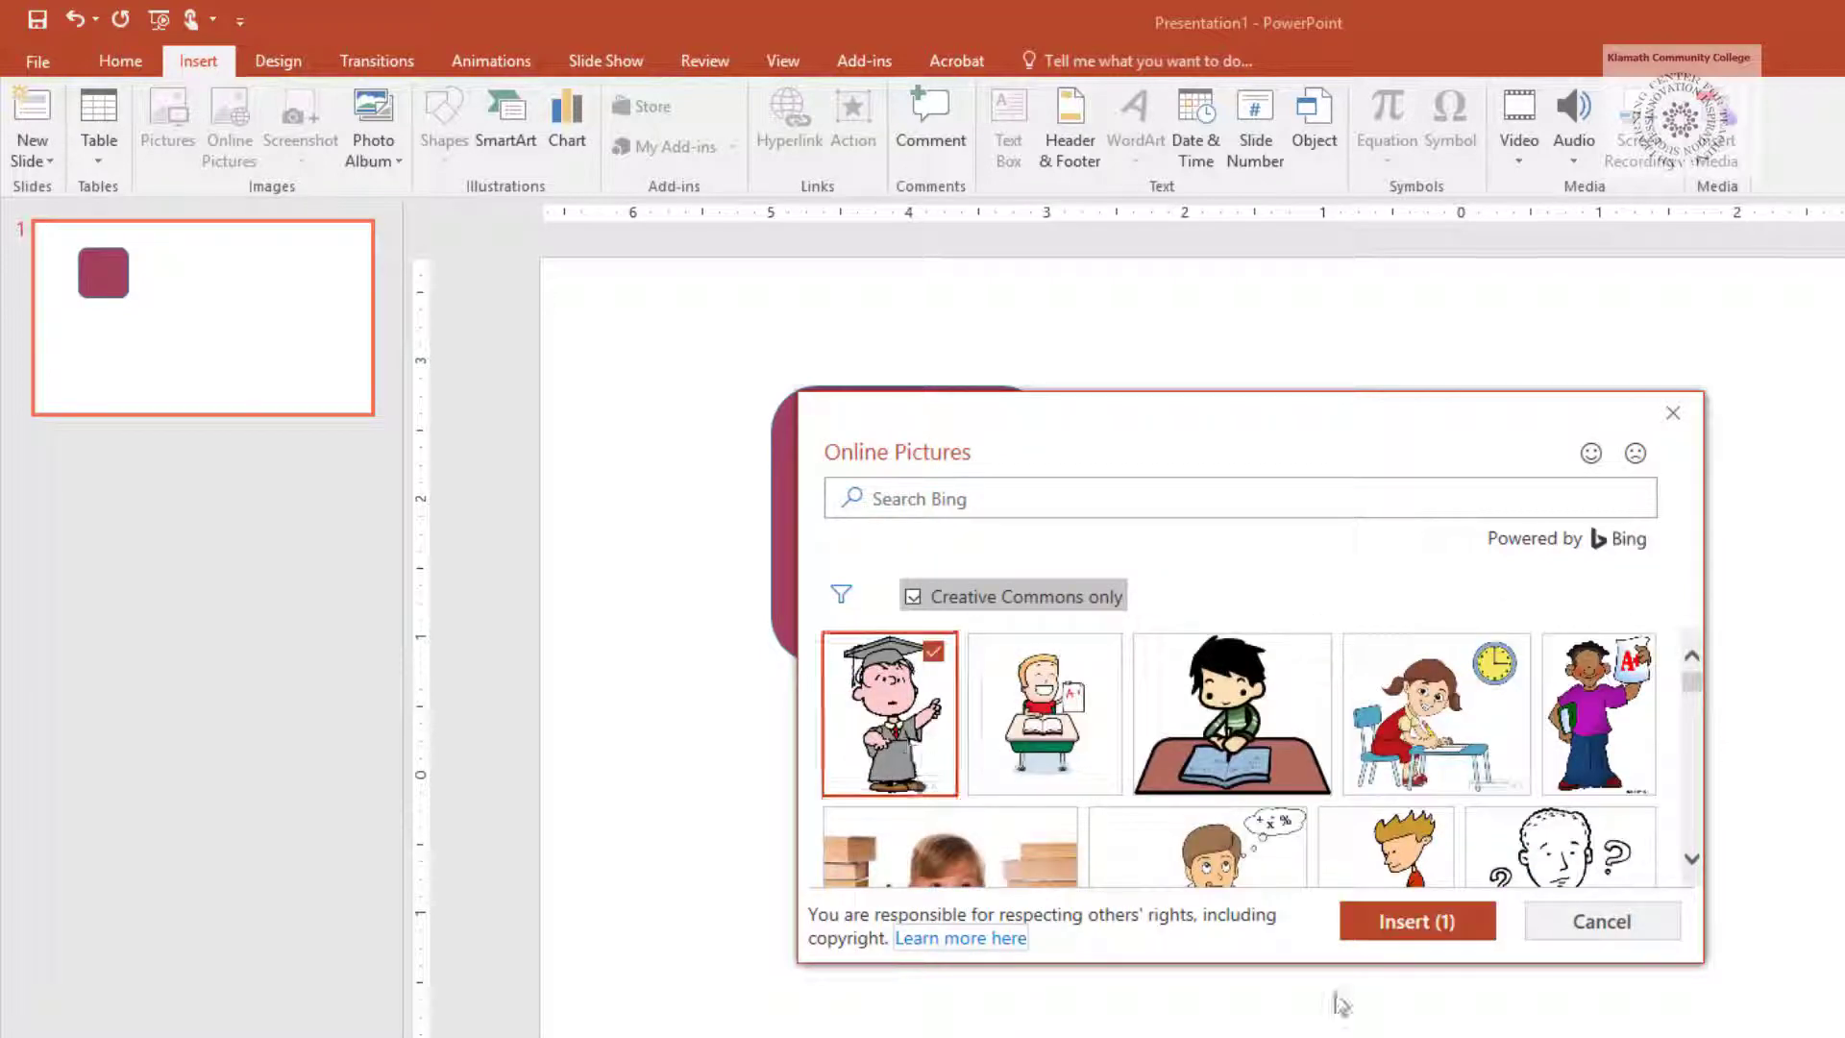
click(1395, 934)
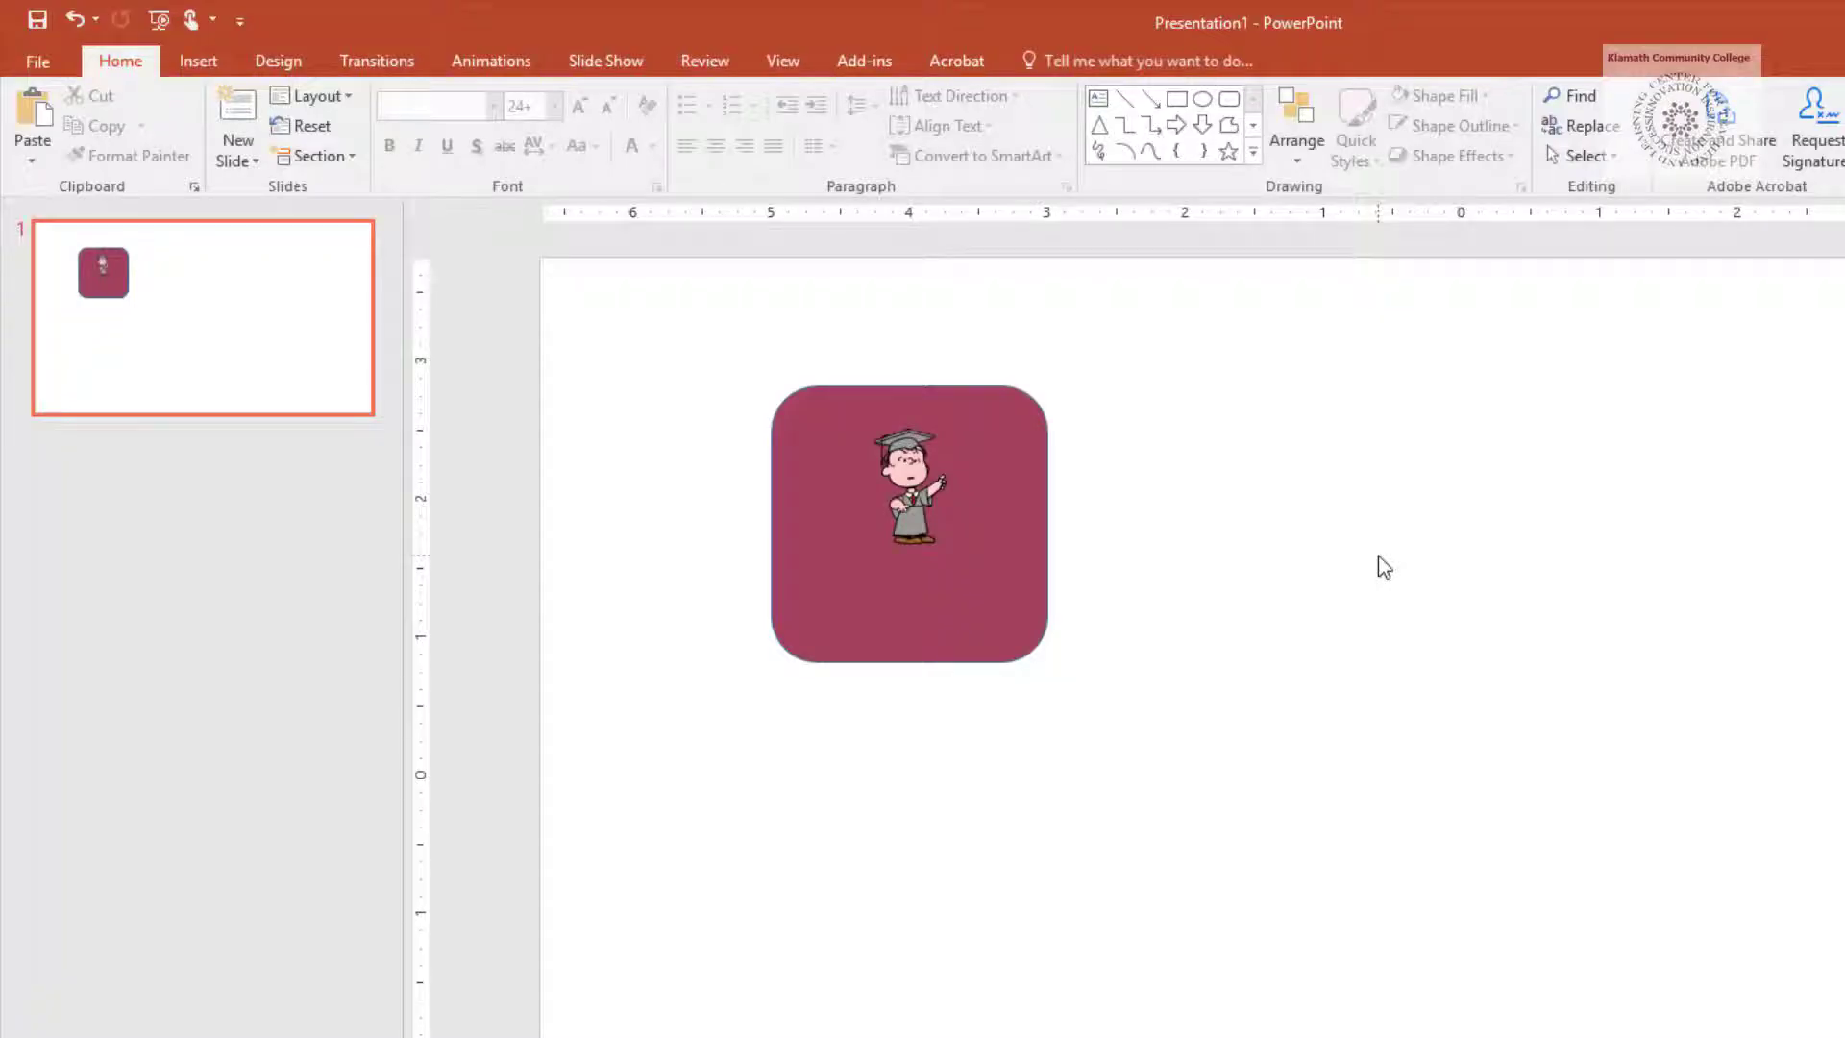
Add a text box reading 'Student Success' across the top of the square.
click(221, 59)
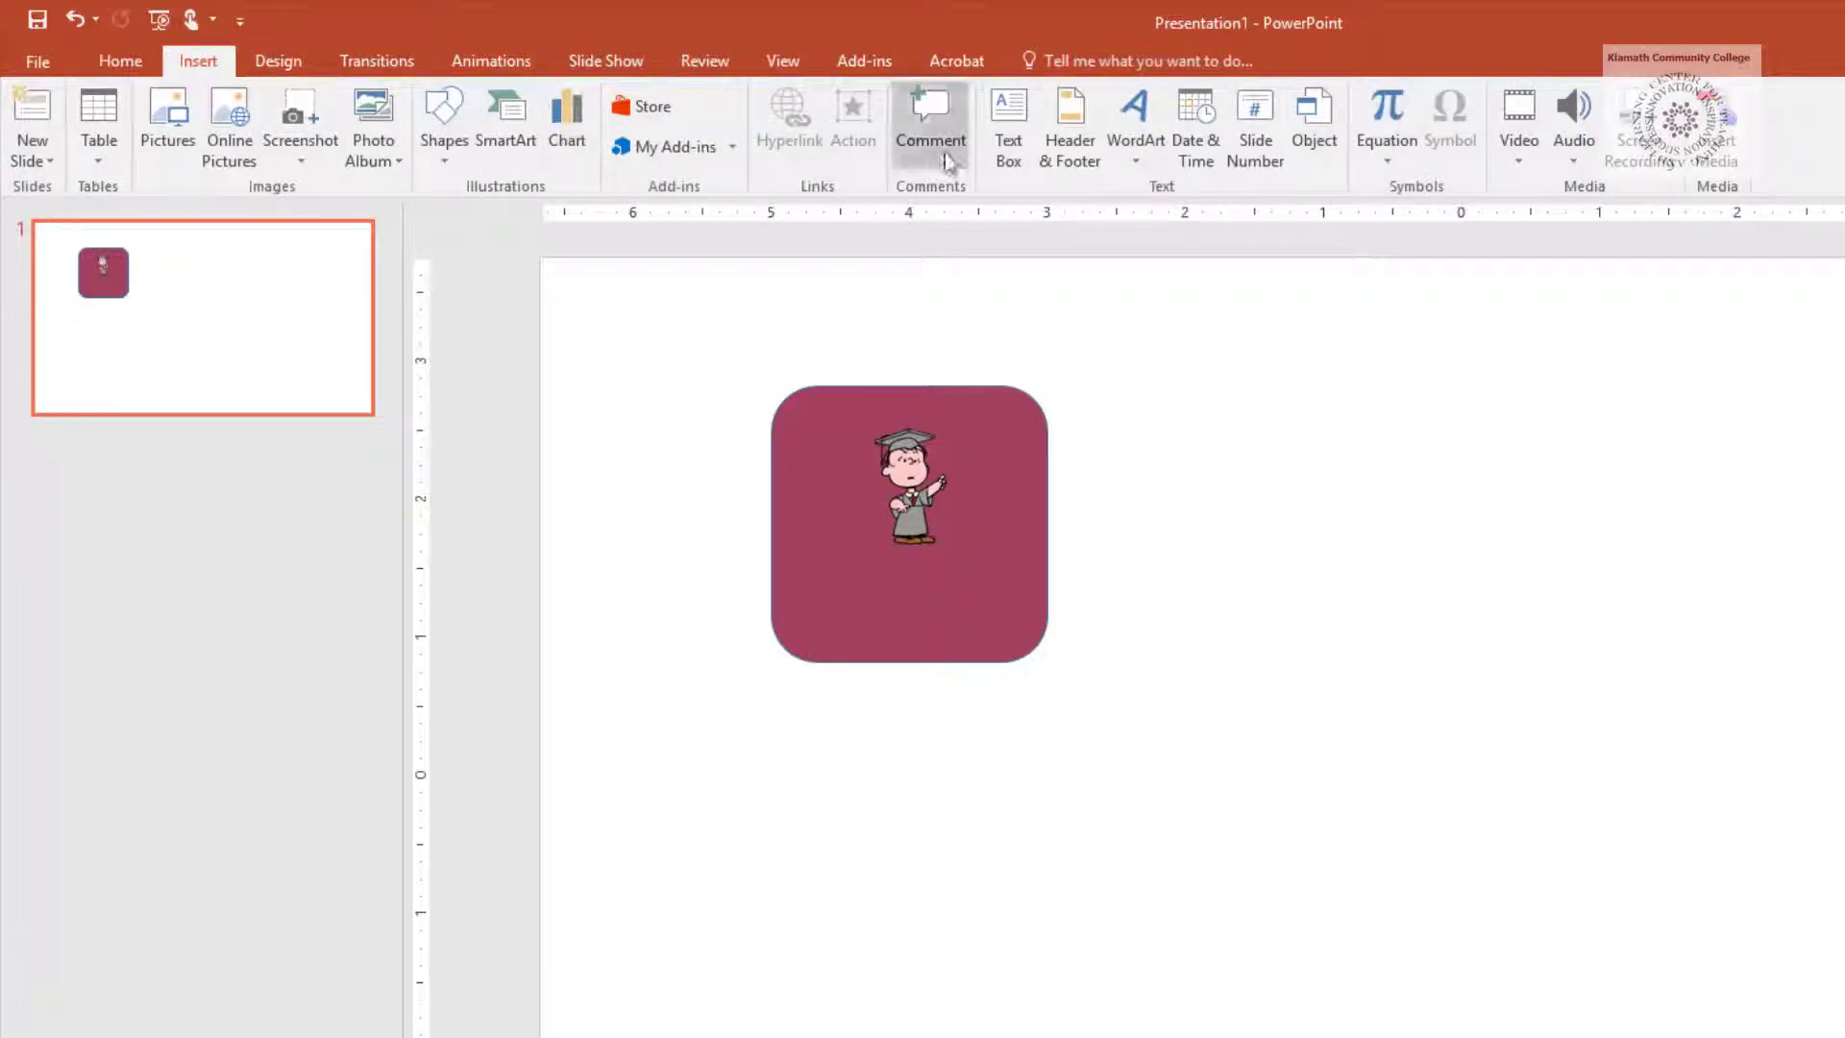
click(1011, 147)
mouse_move(801, 387)
mouse_down()
mouse_move(807, 404)
mouse_move(1018, 426)
mouse_up()
text(Student Success)
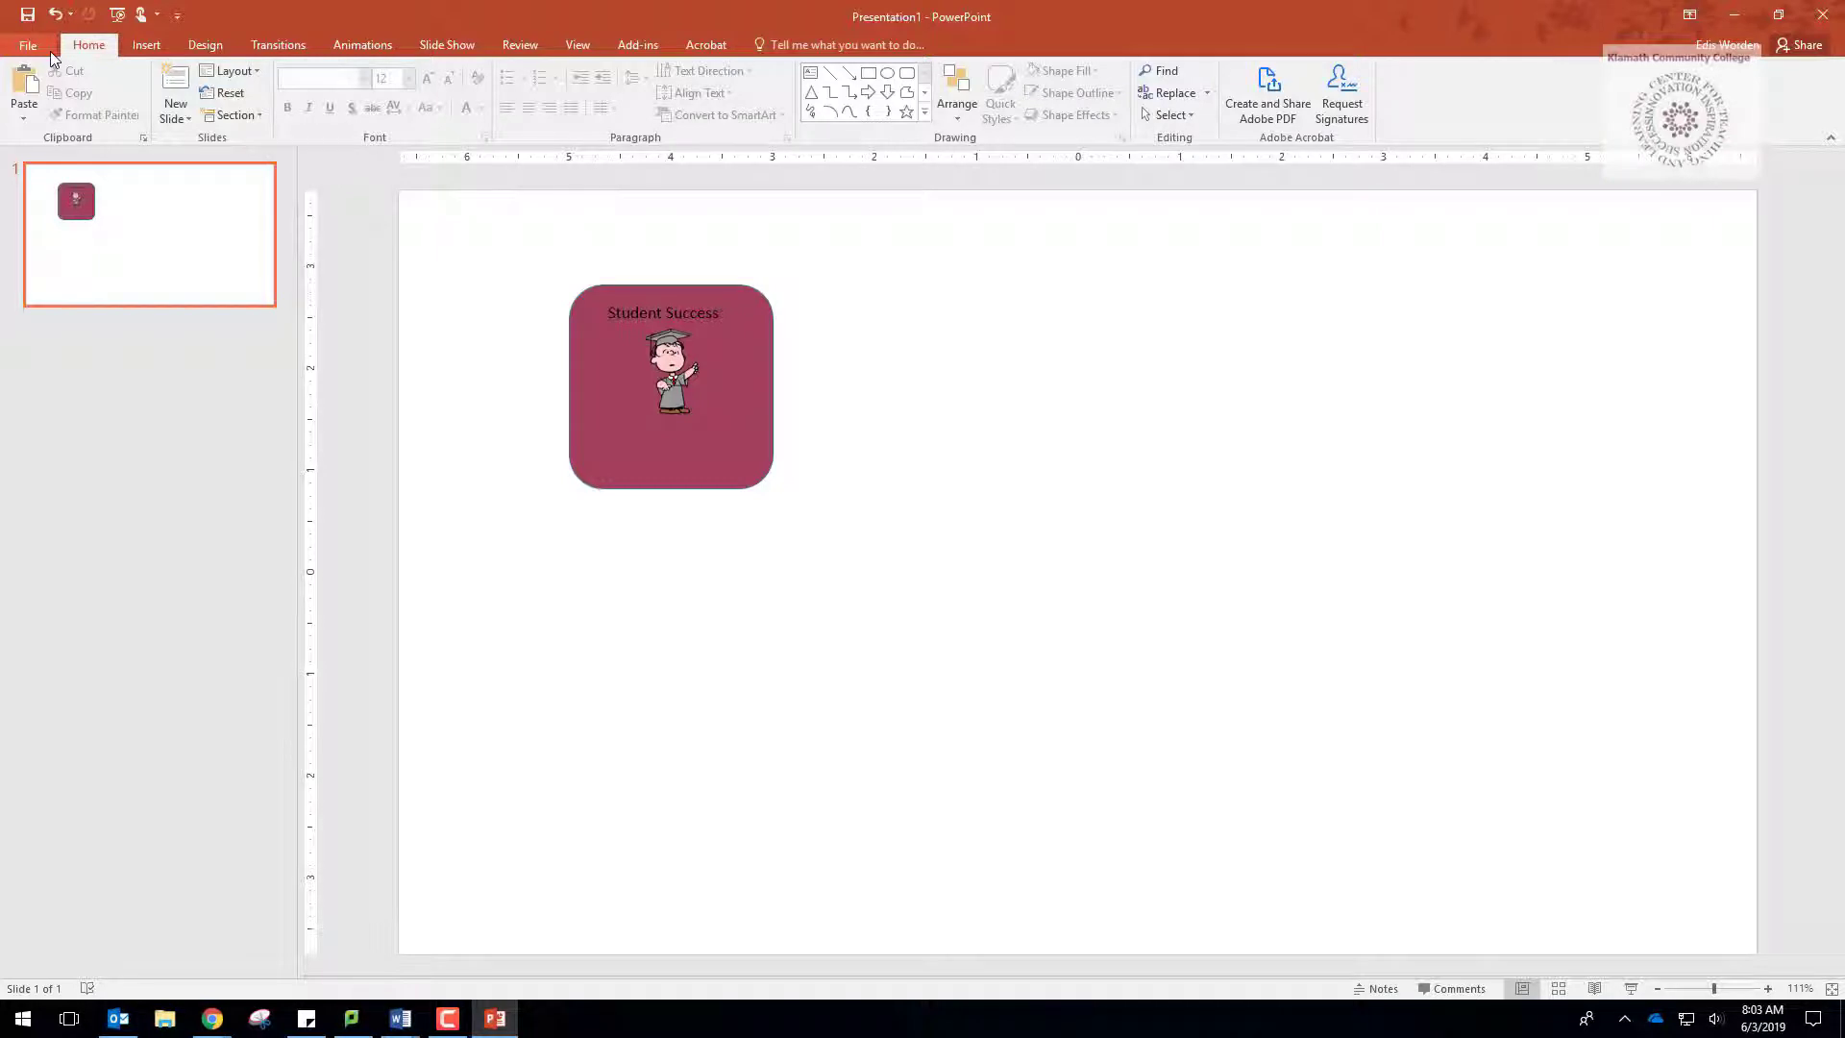
Save just the current slide to the Desktop as a PNG named 'SS 1'.
click(50, 53)
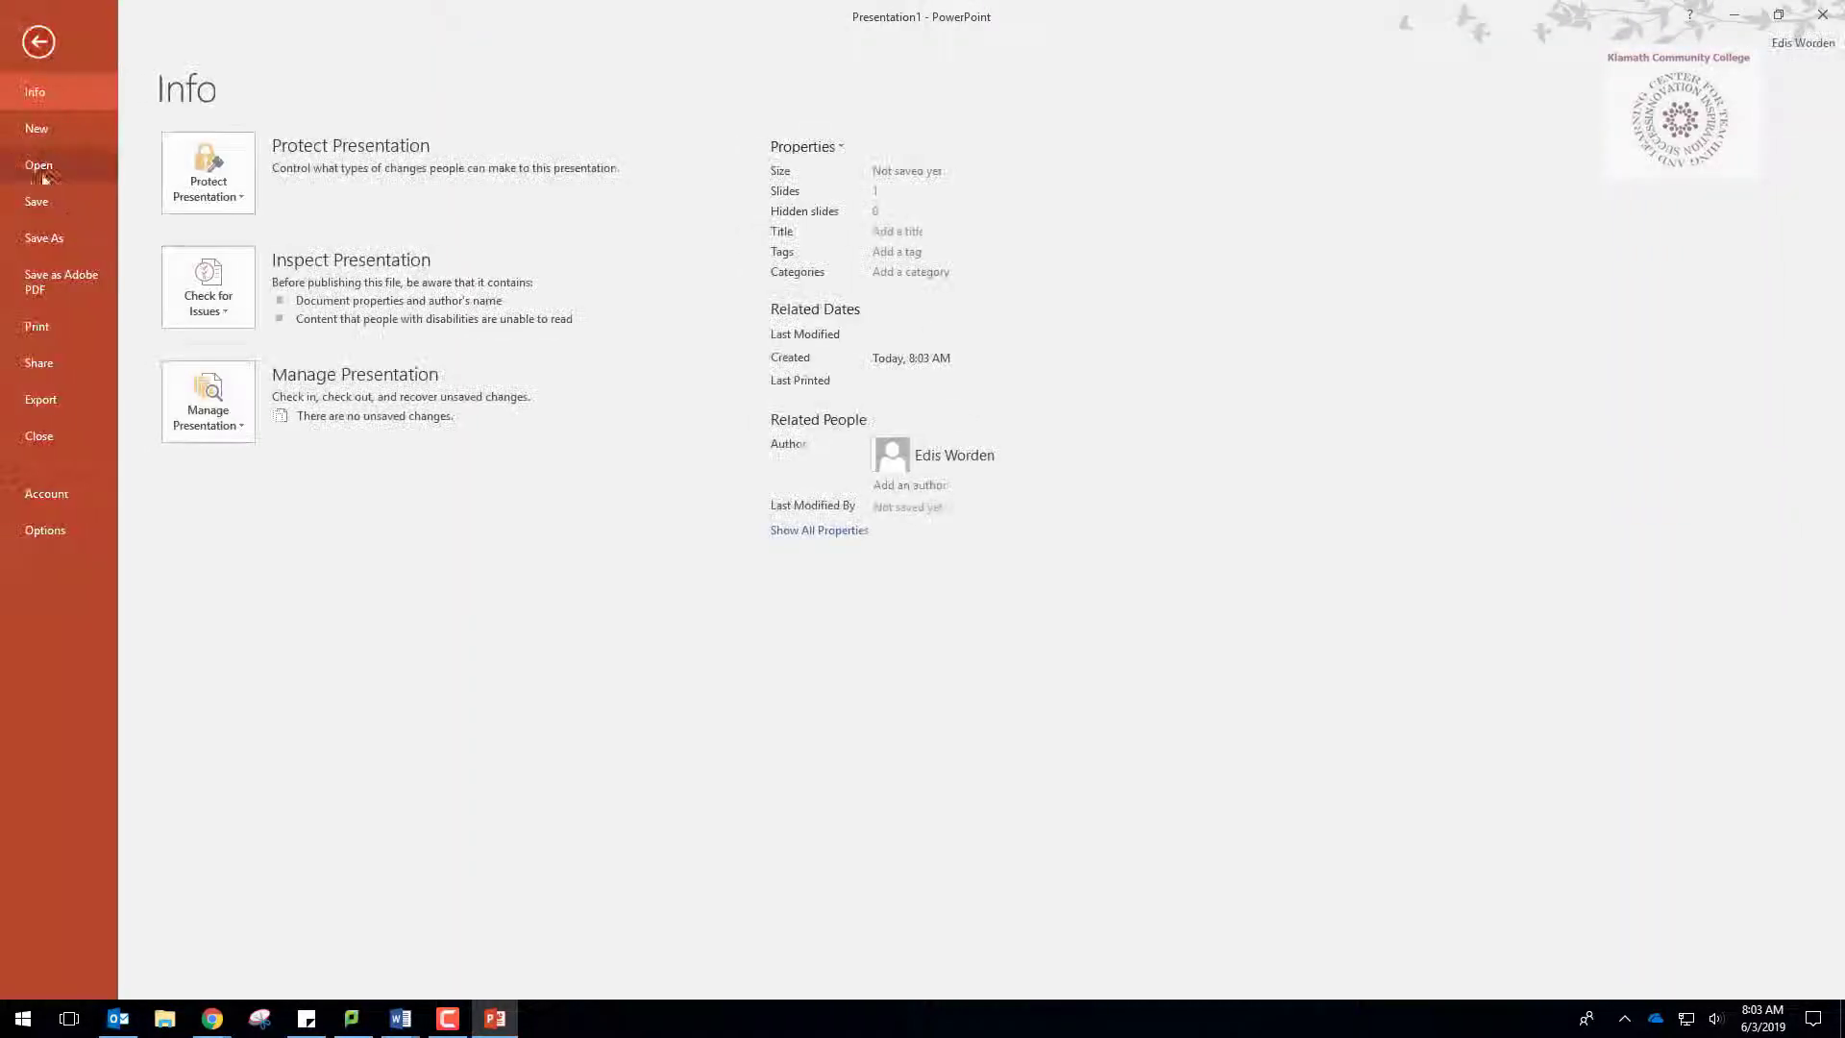
click(46, 237)
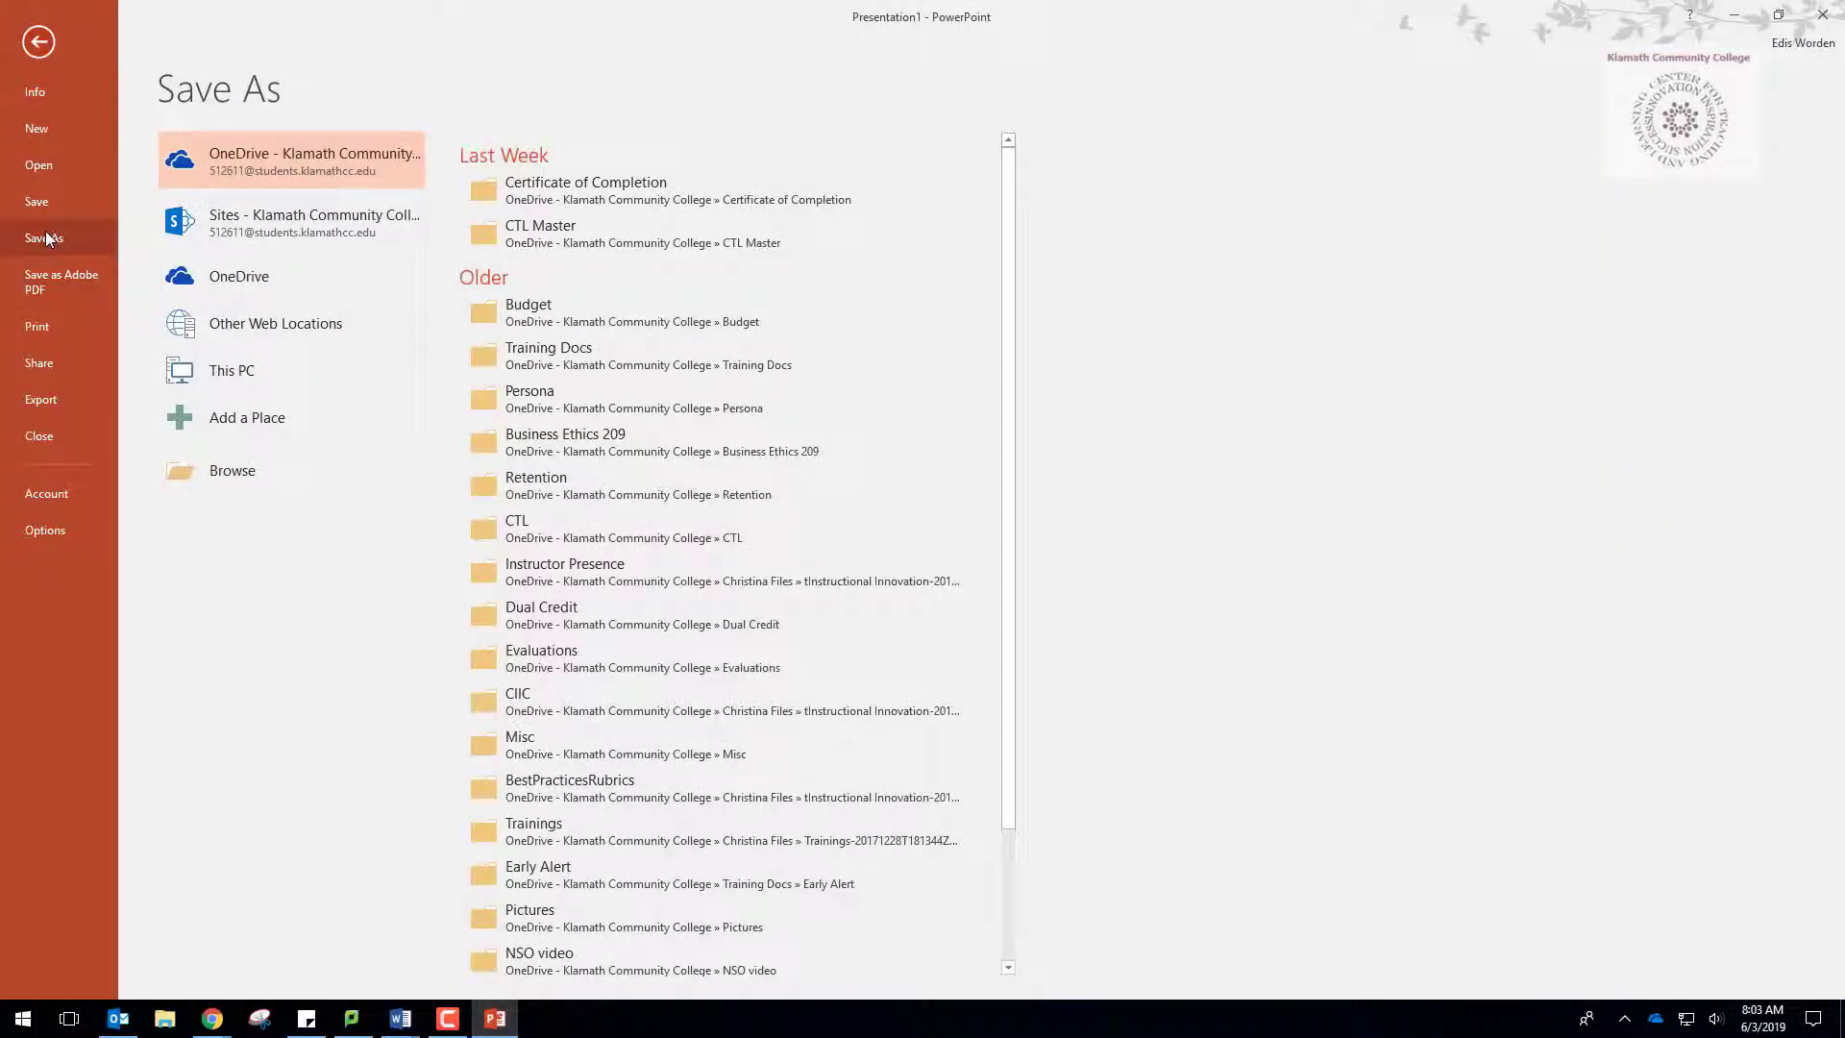
click(256, 488)
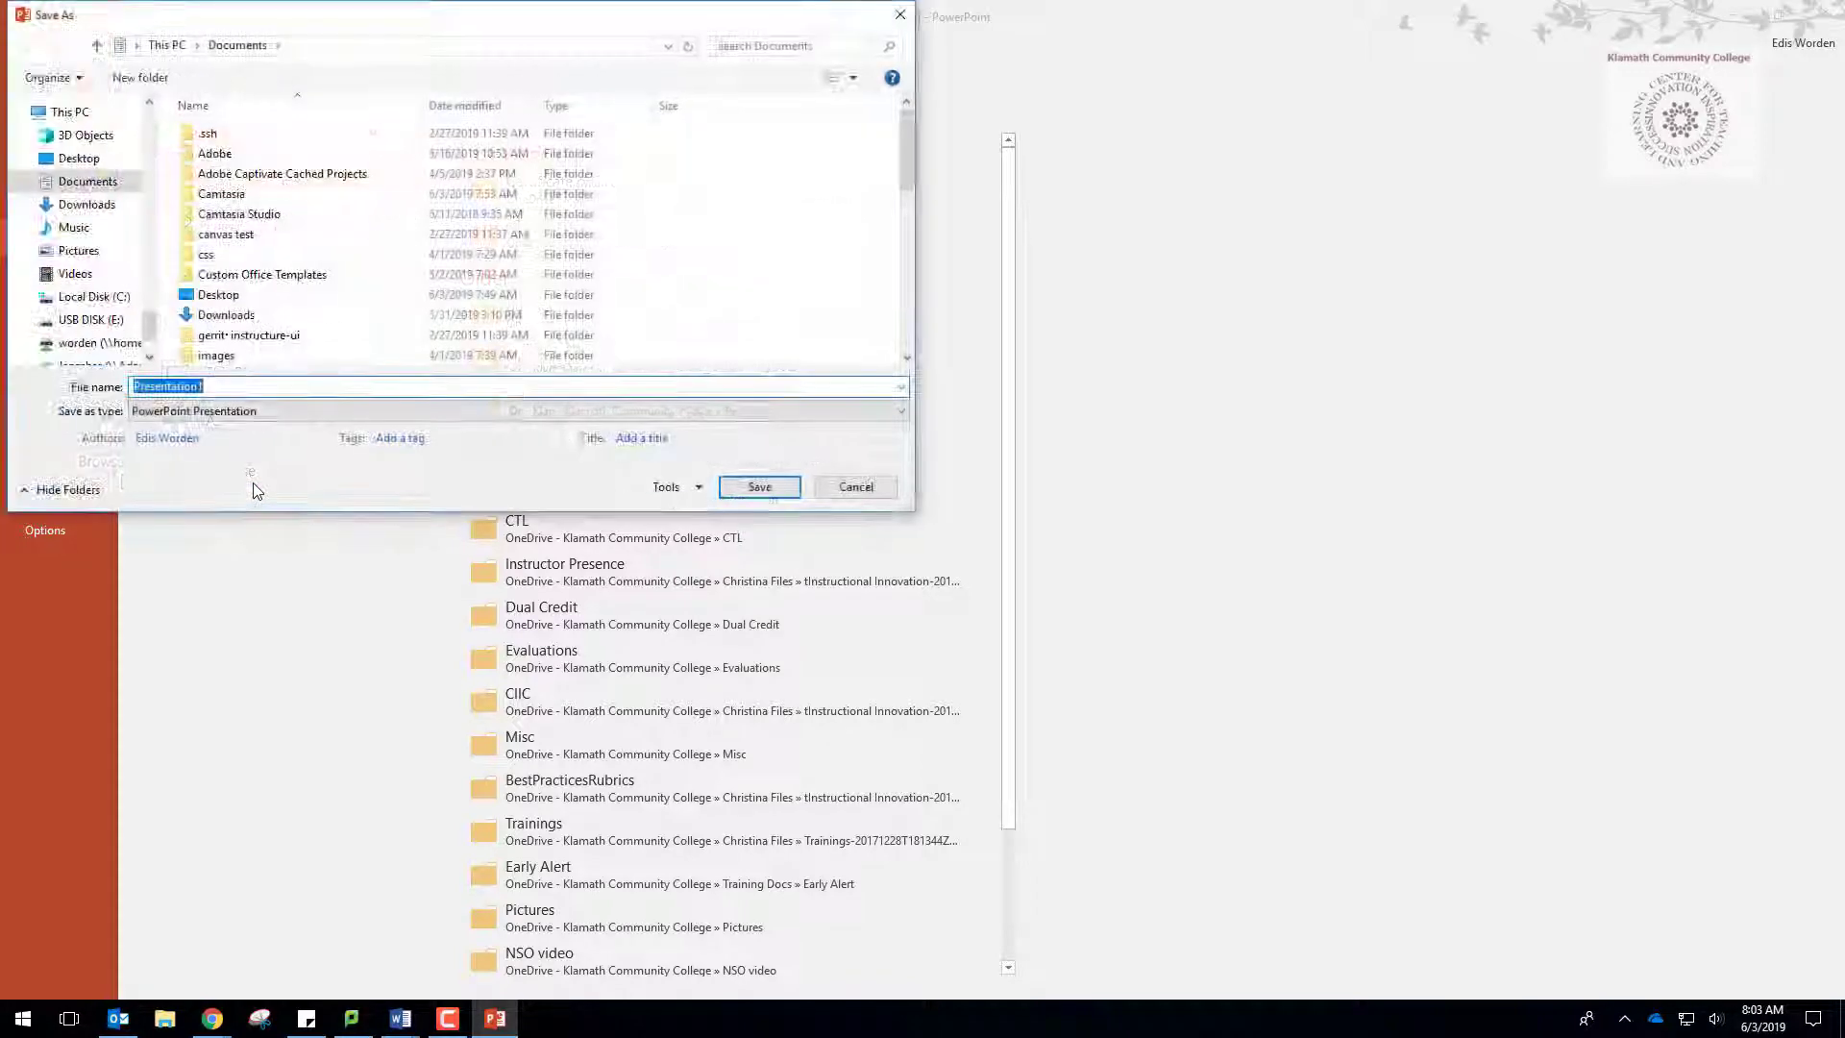
text(SS 1)
click(79, 157)
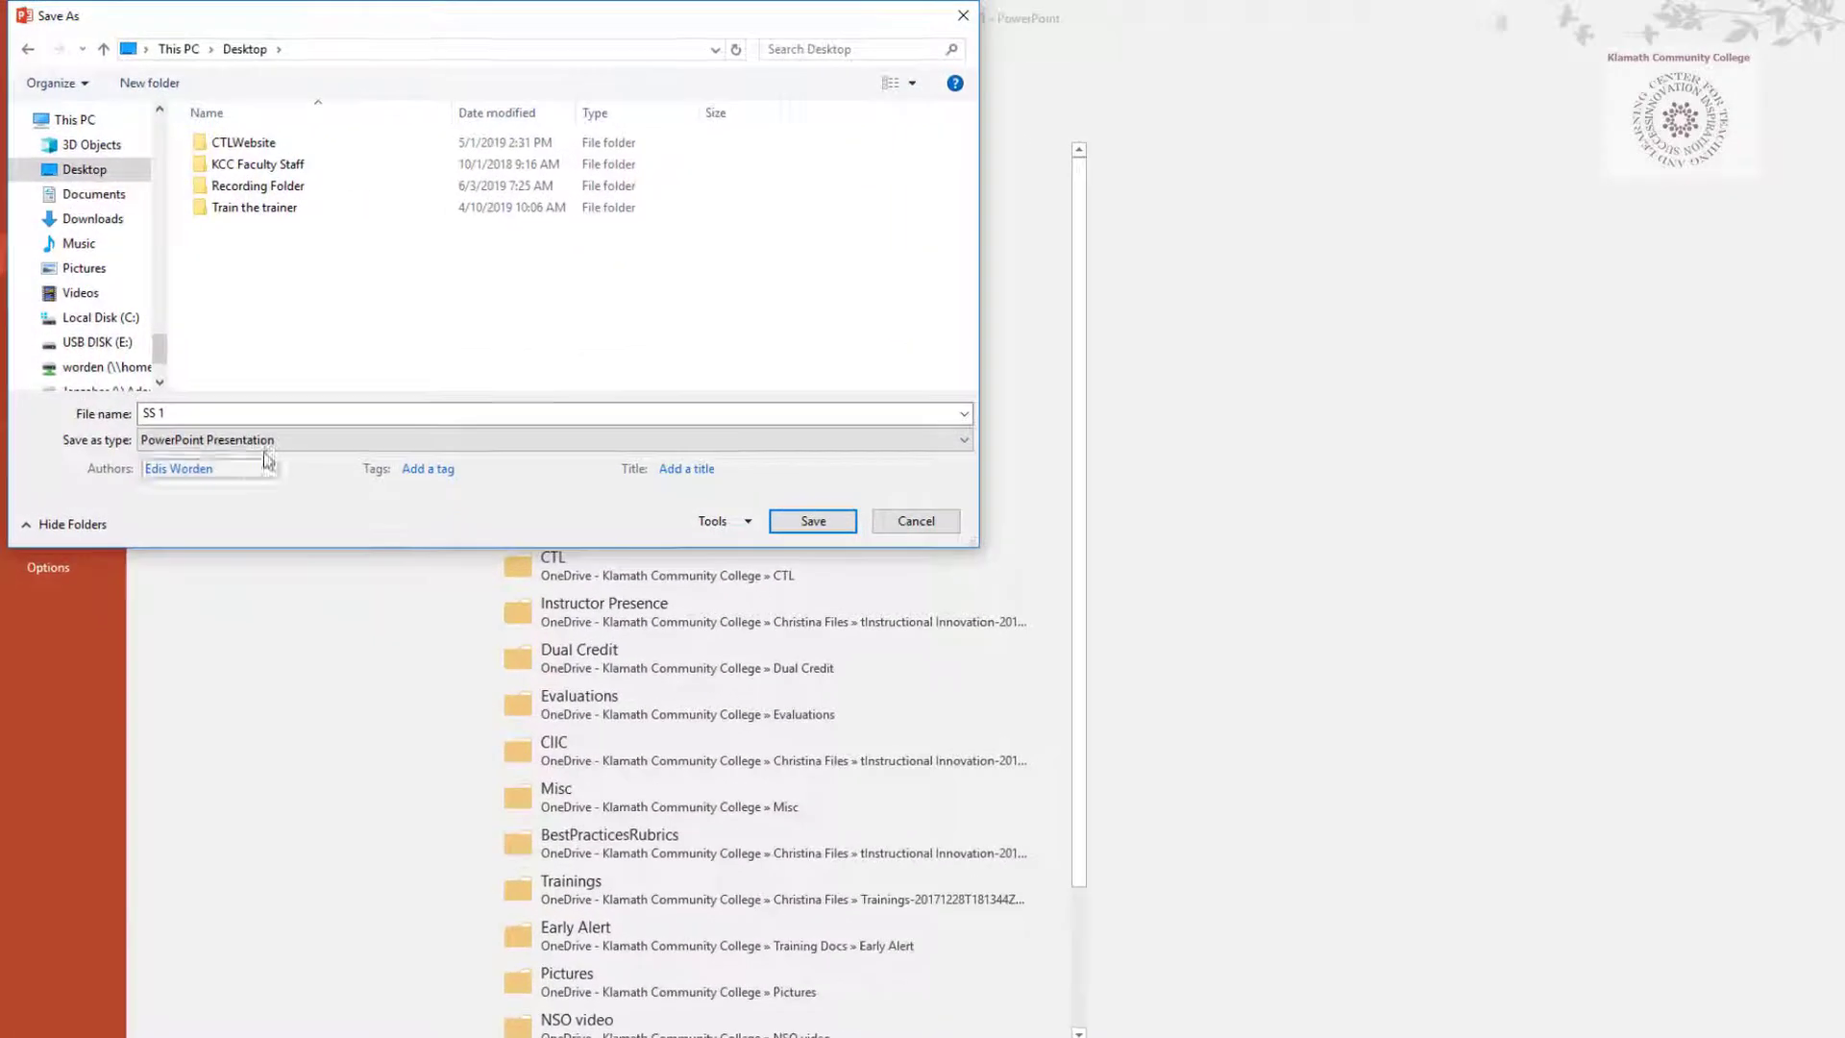
click(246, 410)
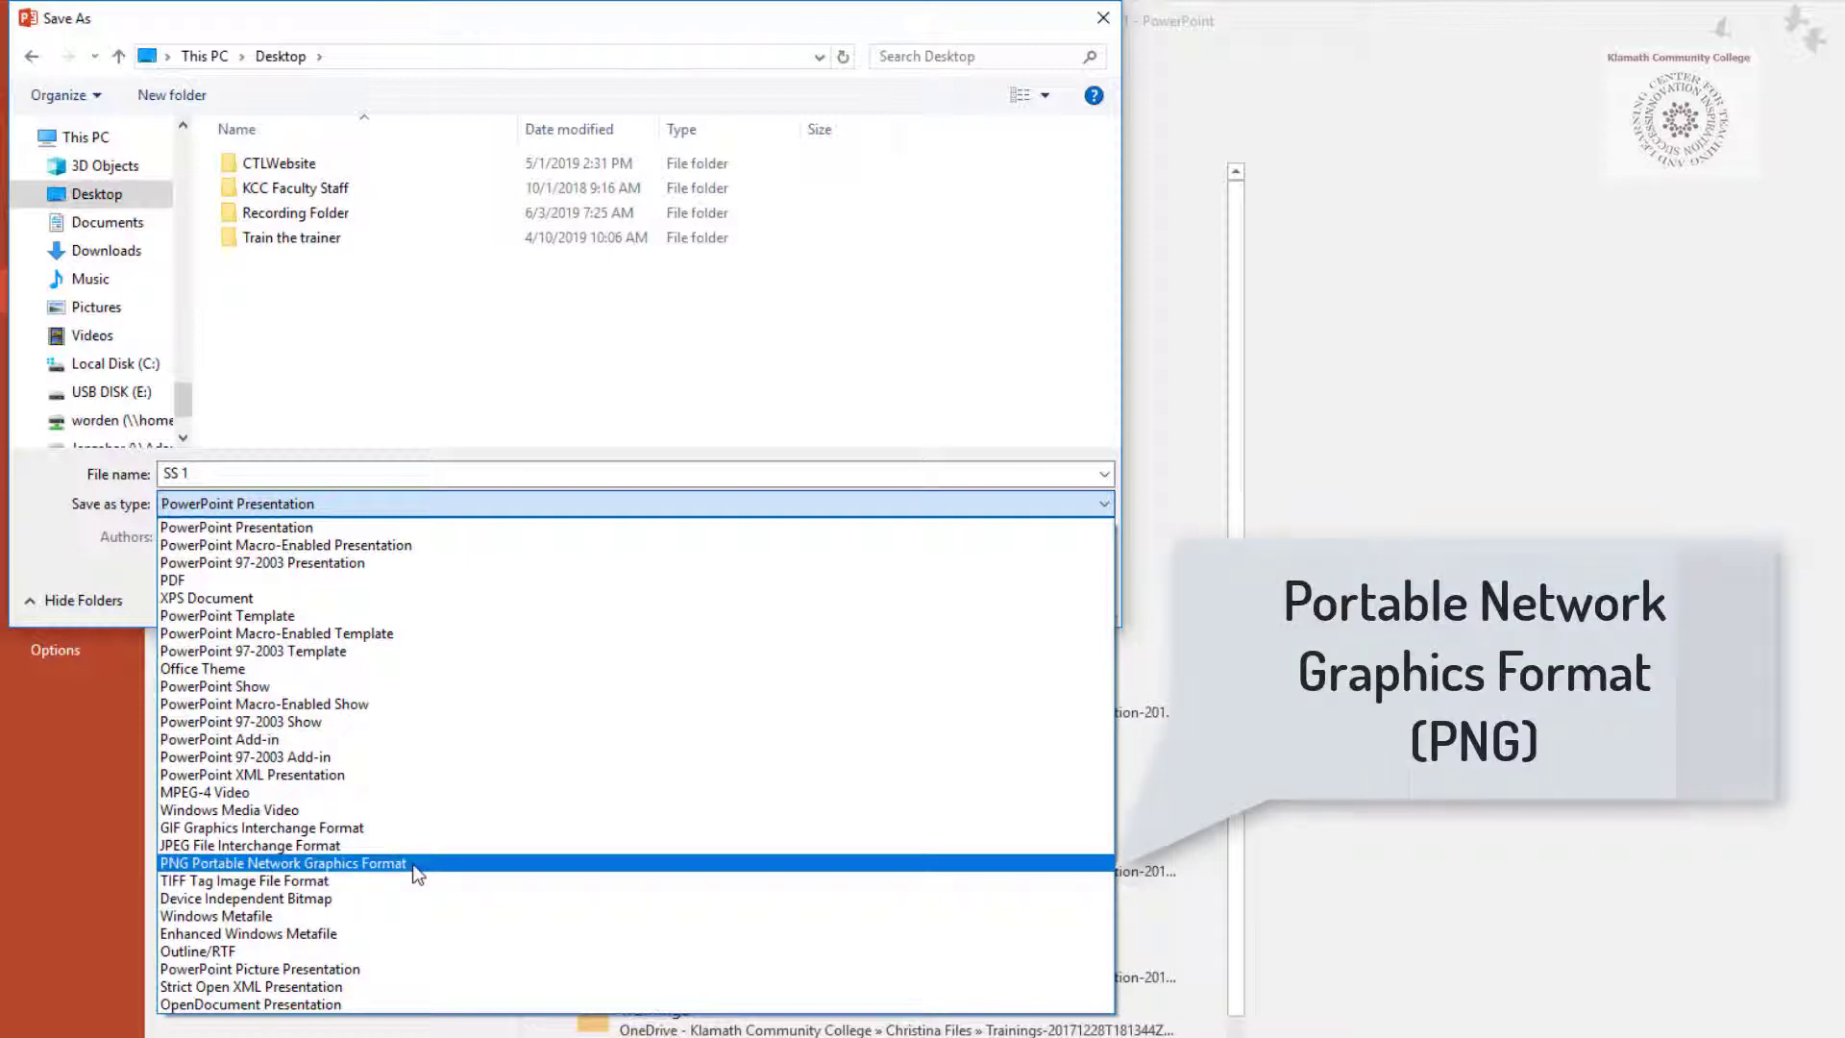
click(418, 872)
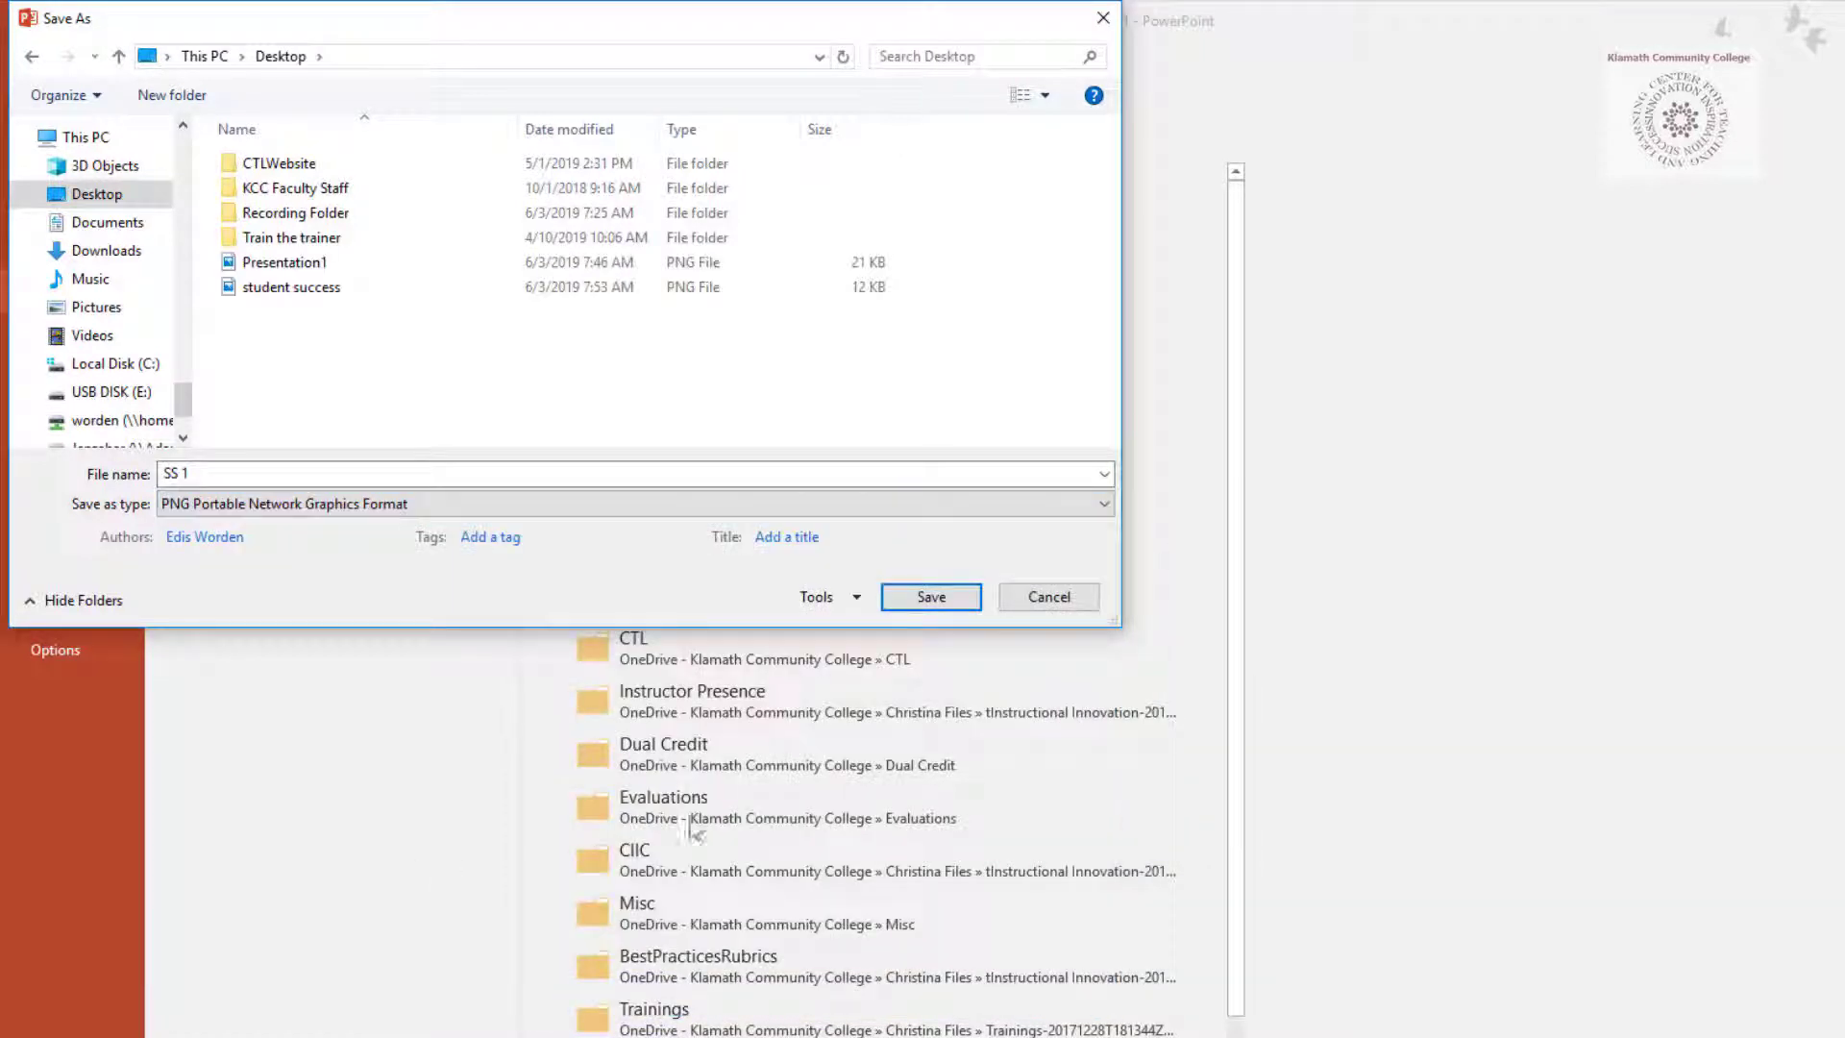
click(931, 600)
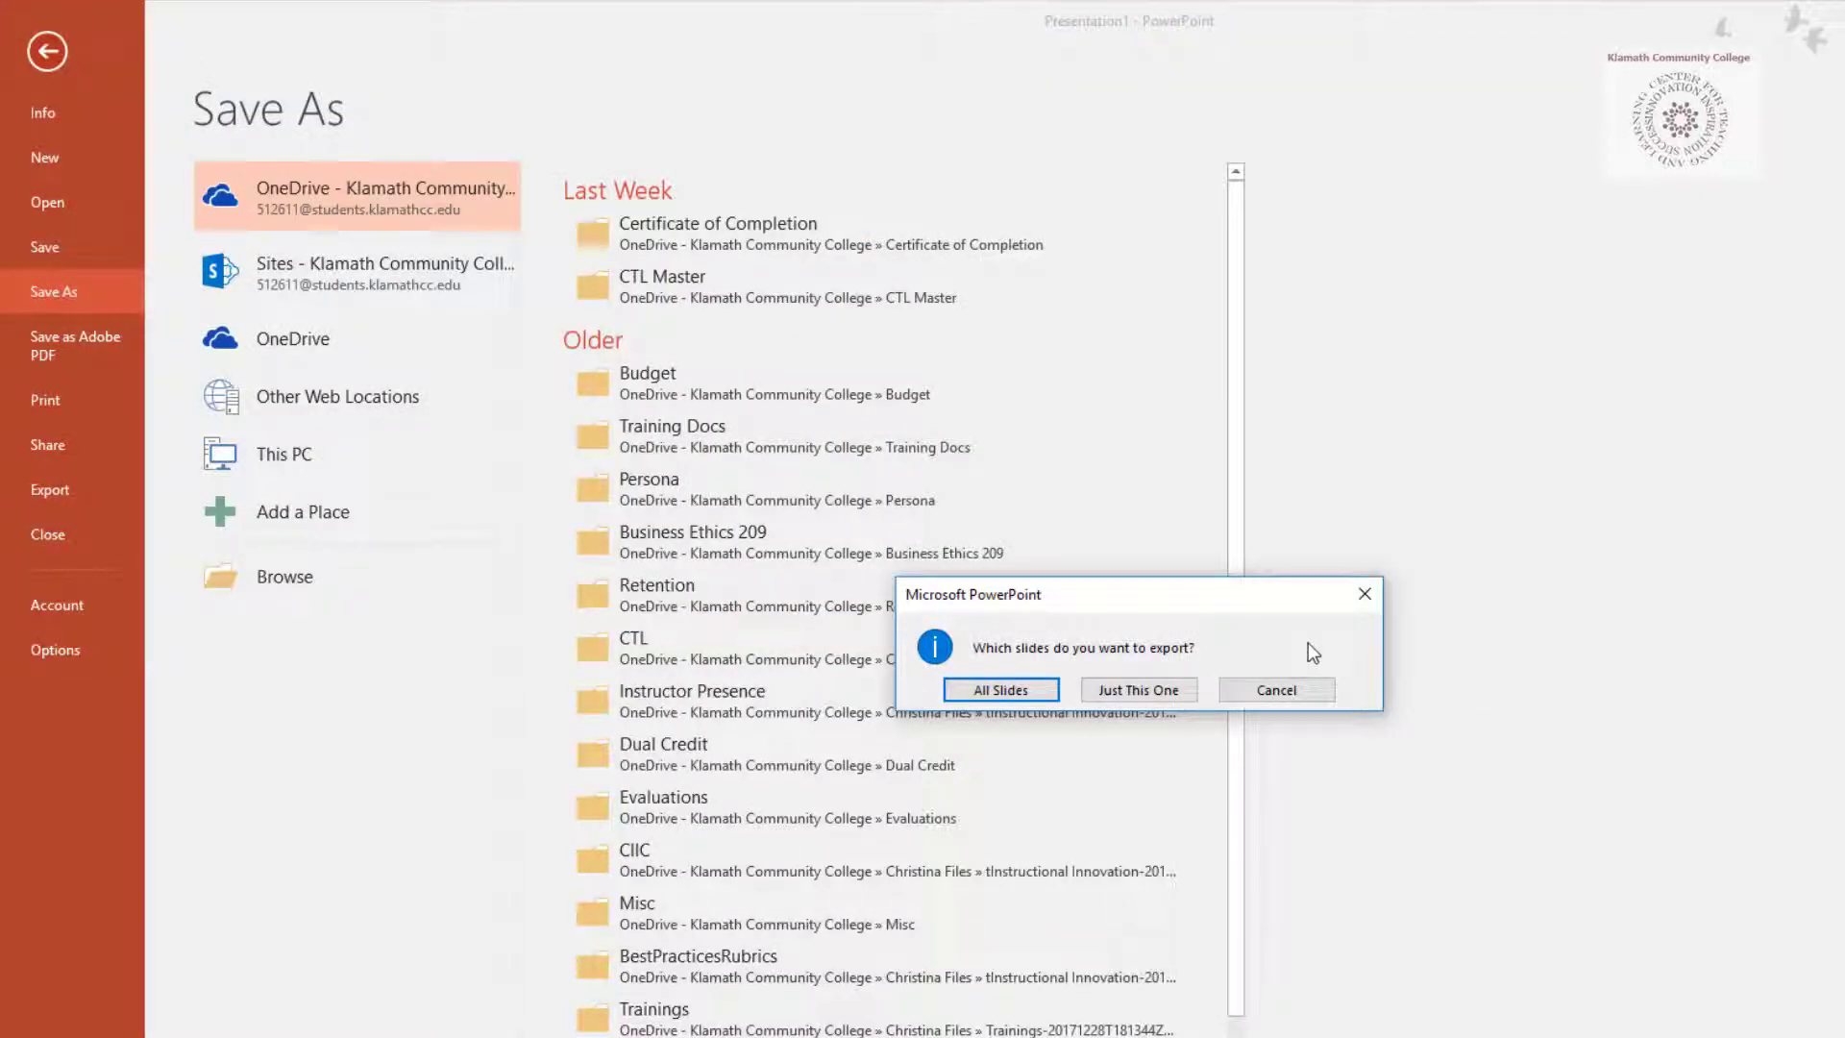
click(1111, 690)
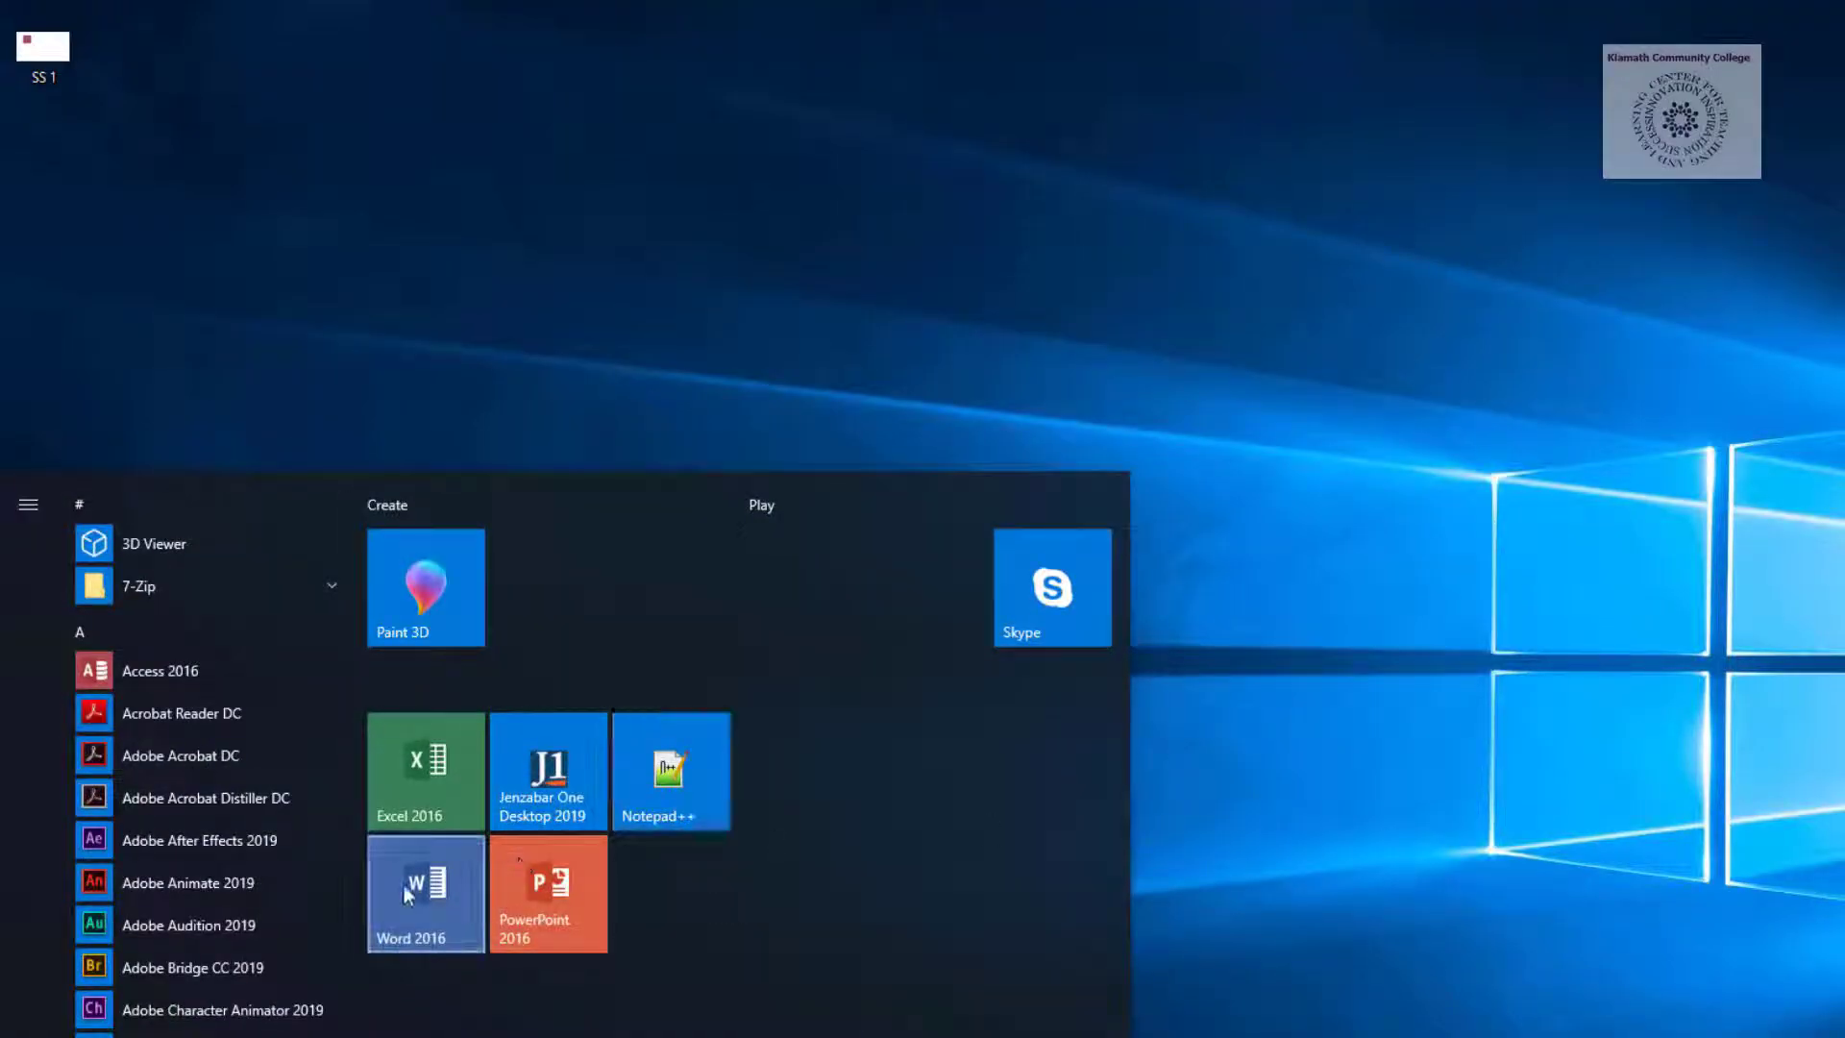
Start a blank Word document and insert the saved SS 1 slide image.
click(406, 893)
click(818, 305)
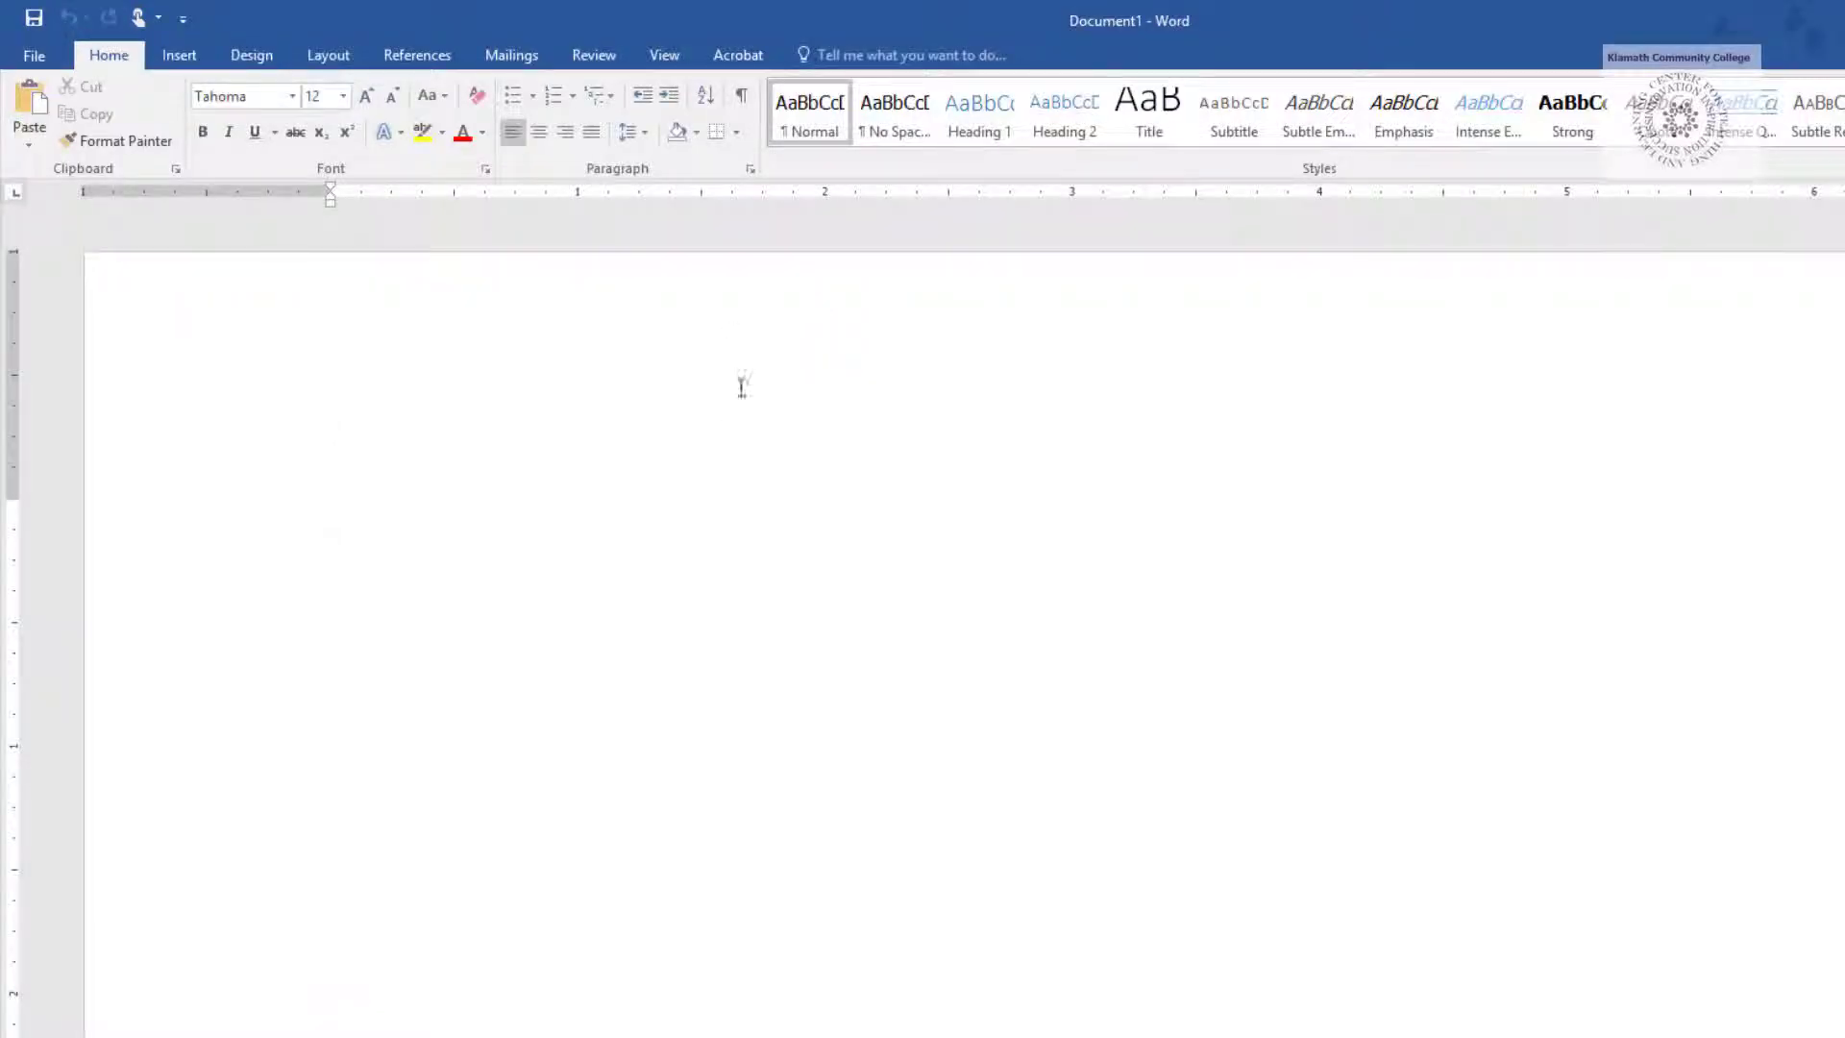
click(173, 60)
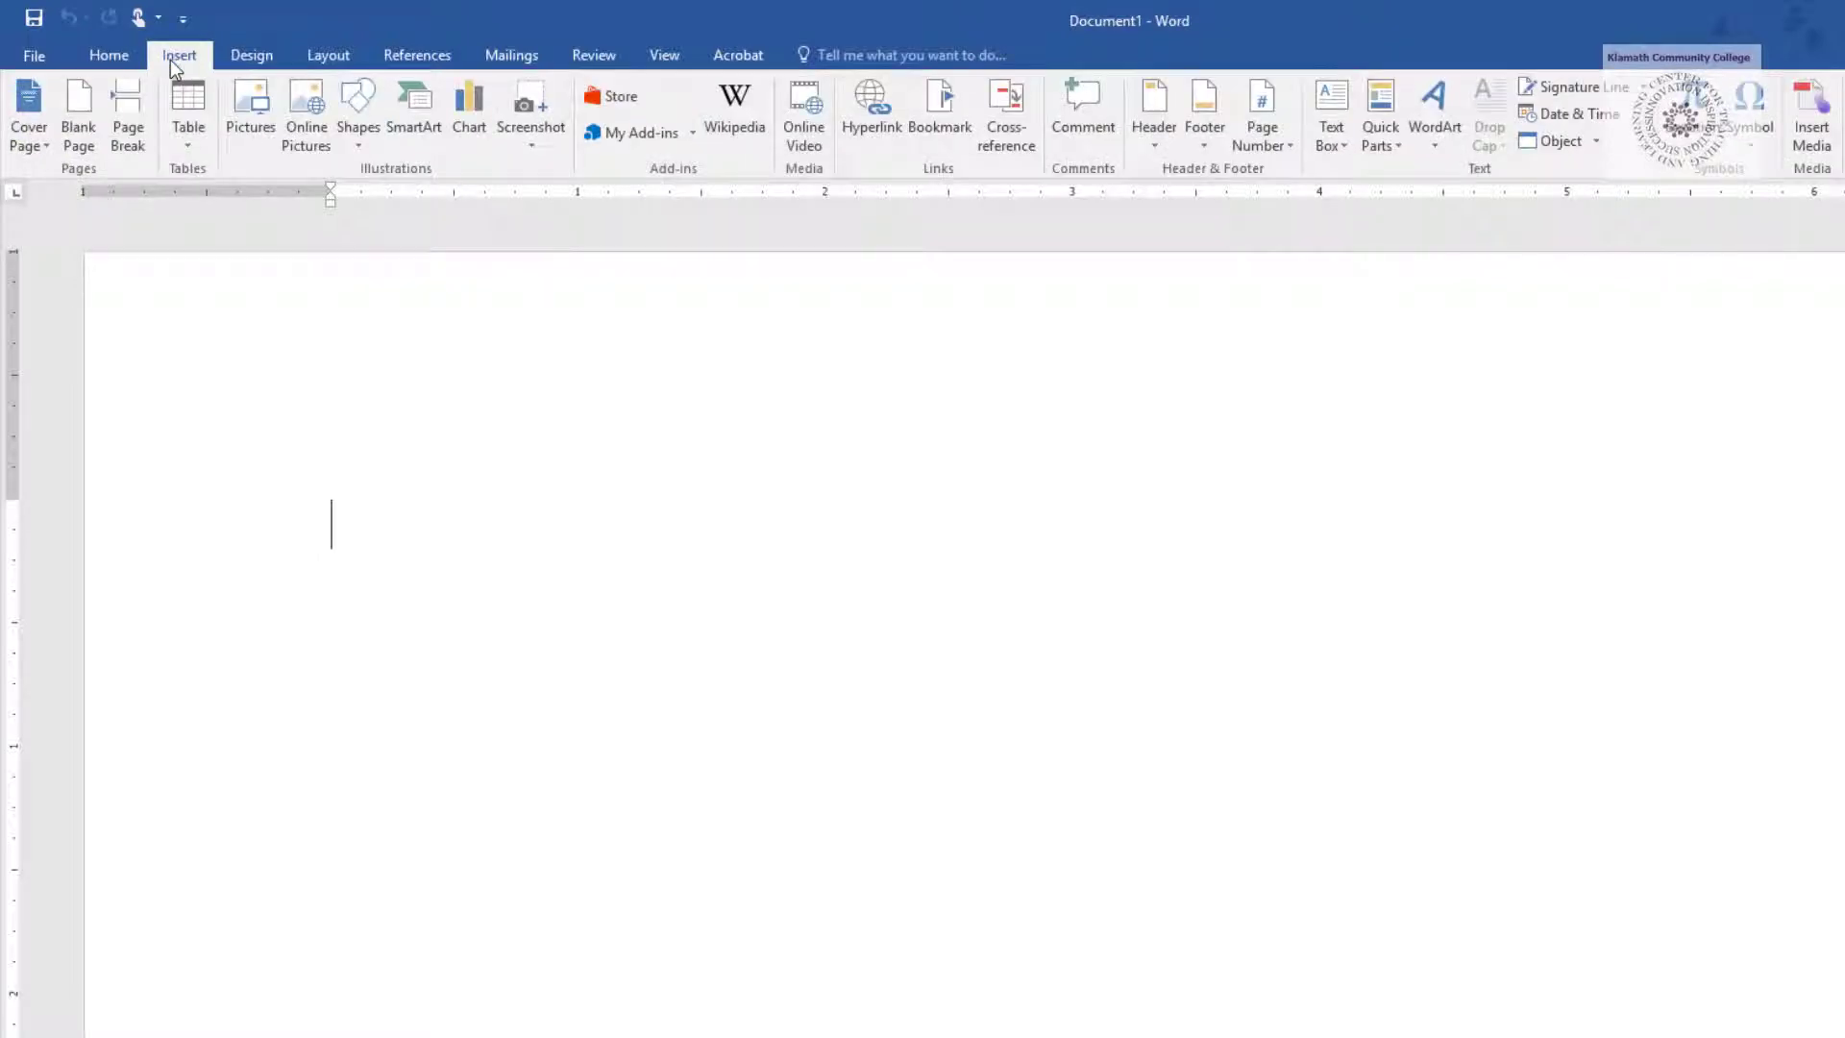
click(246, 108)
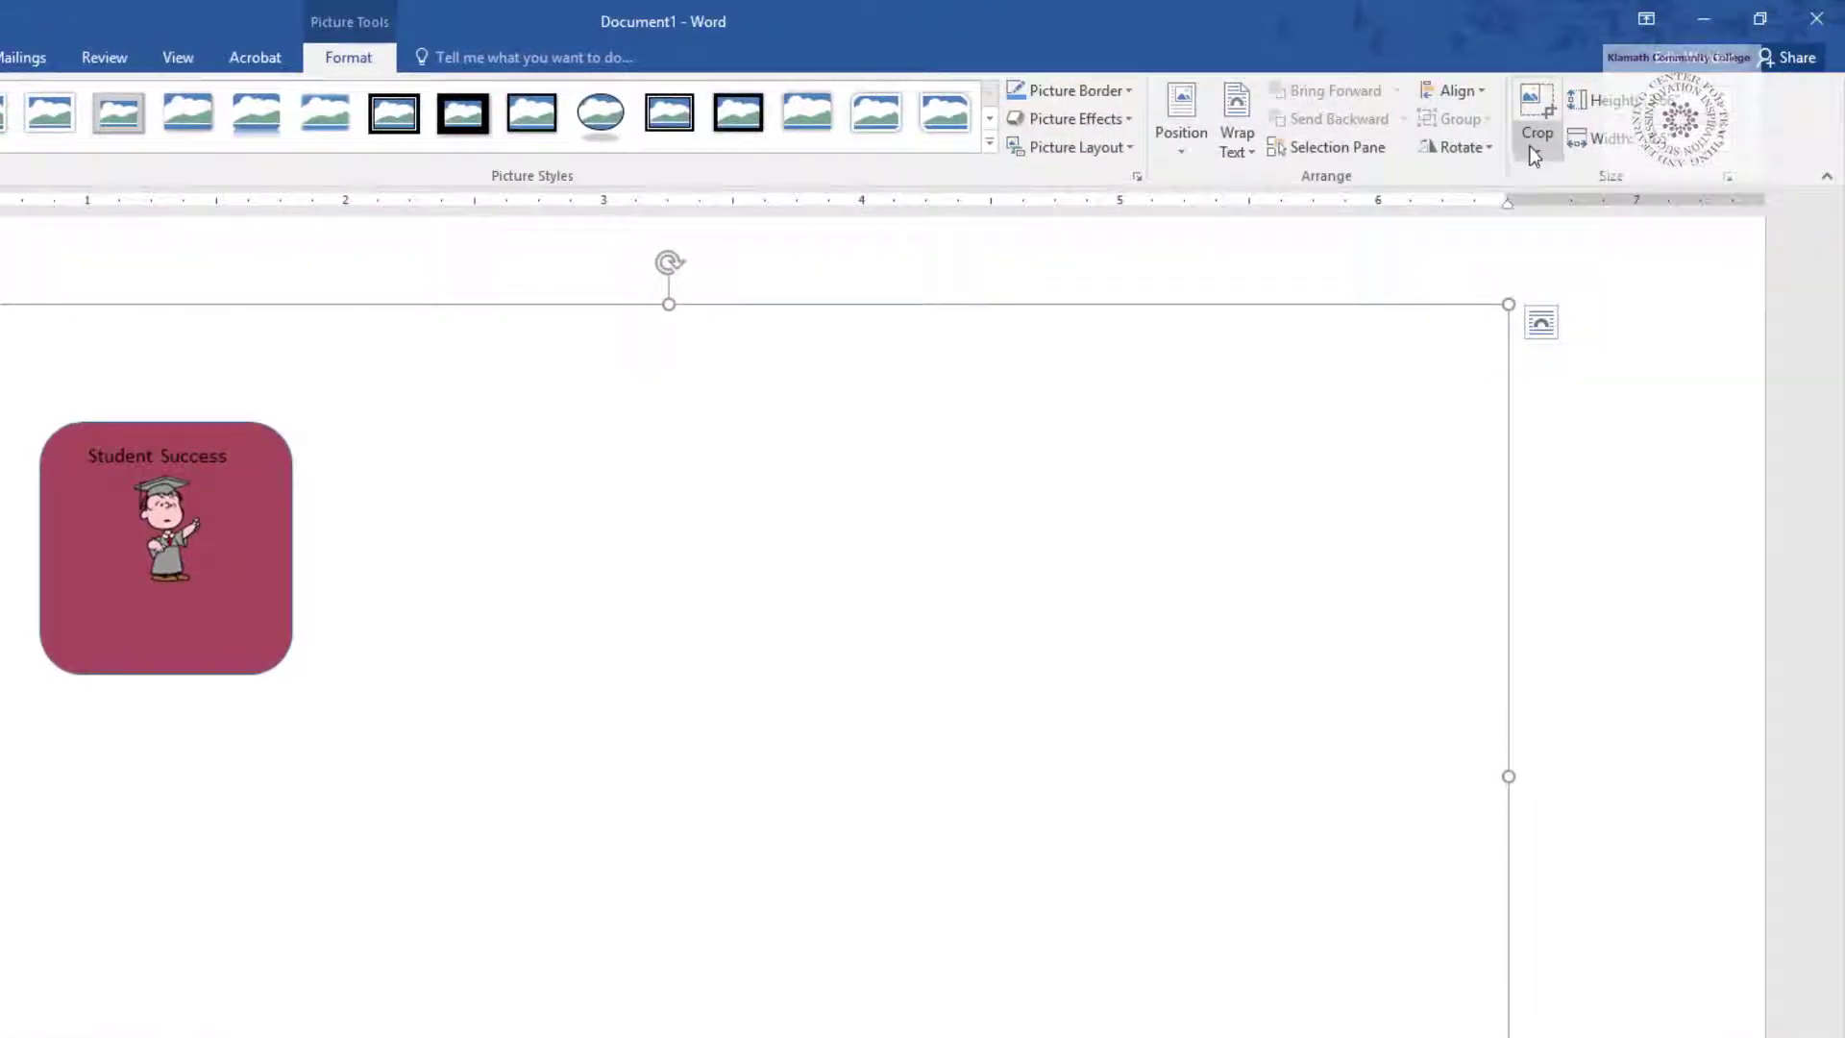
Crop the picture to a Rounded Rectangle shape and trim it tightly to the tile.
click(1557, 142)
mouse_move(1554, 214)
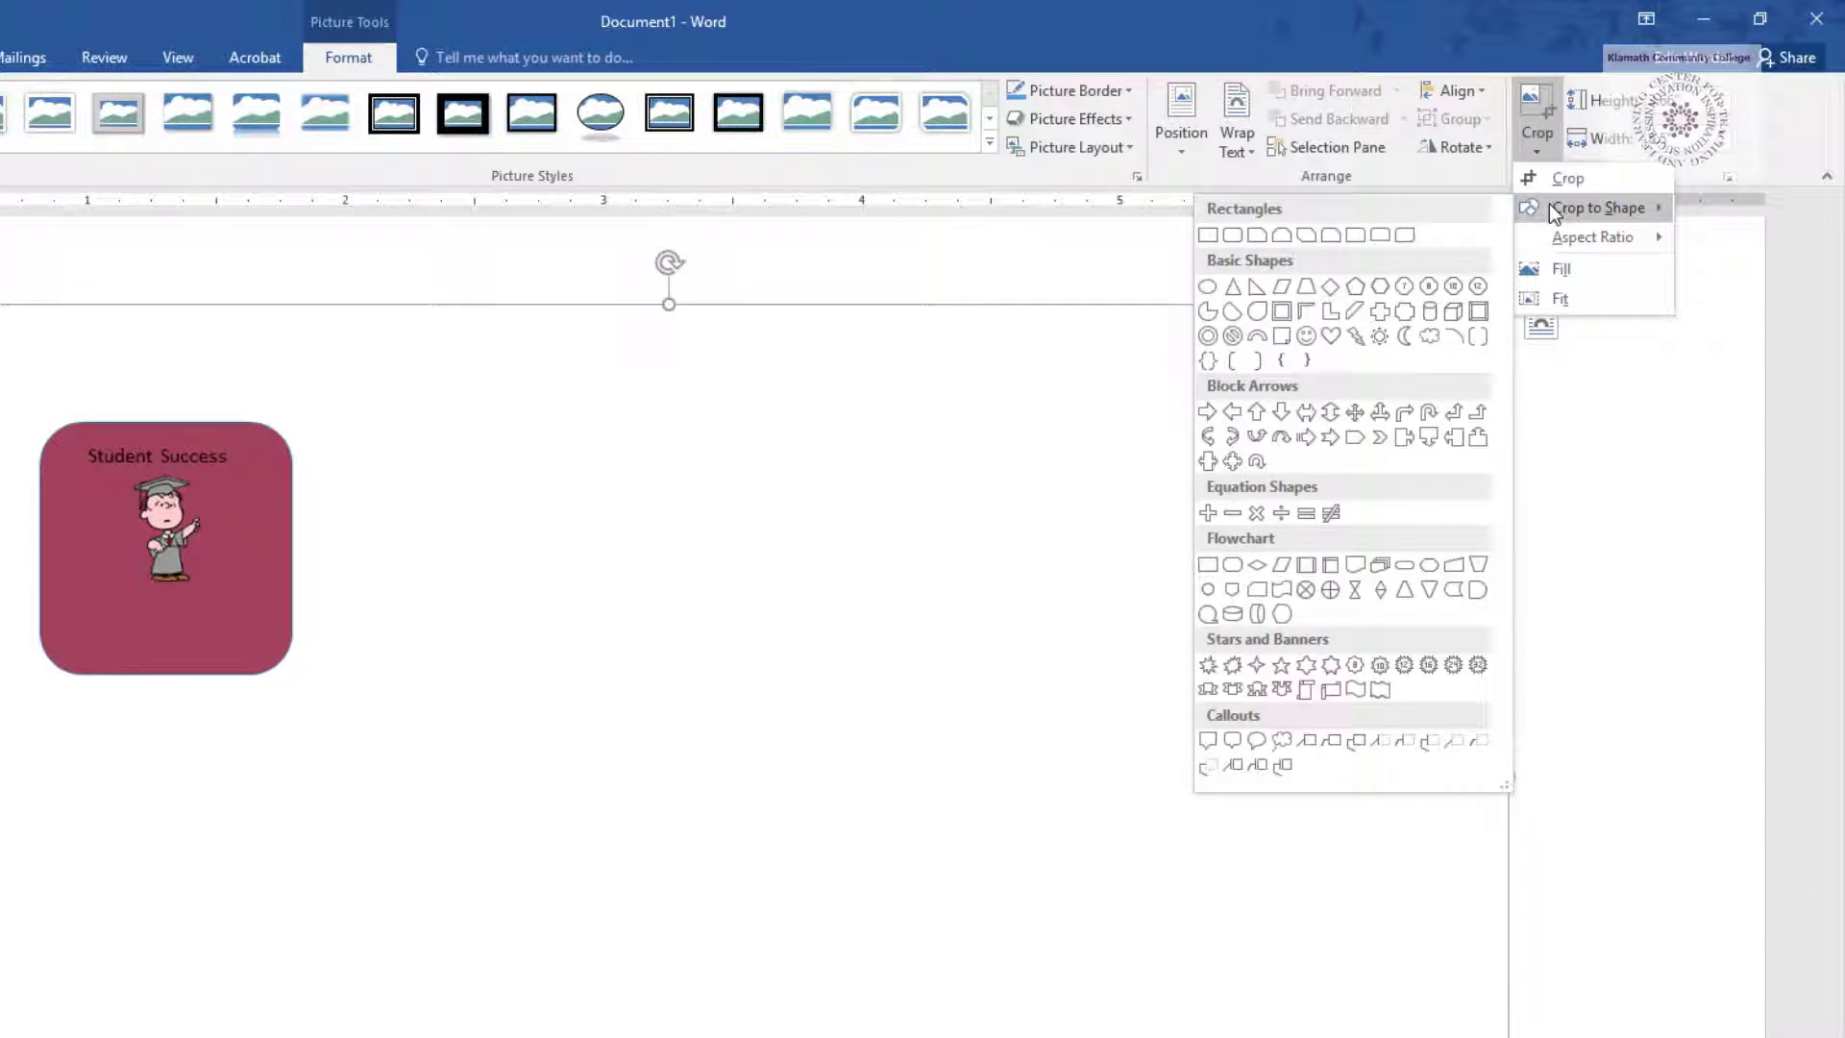
click(1233, 235)
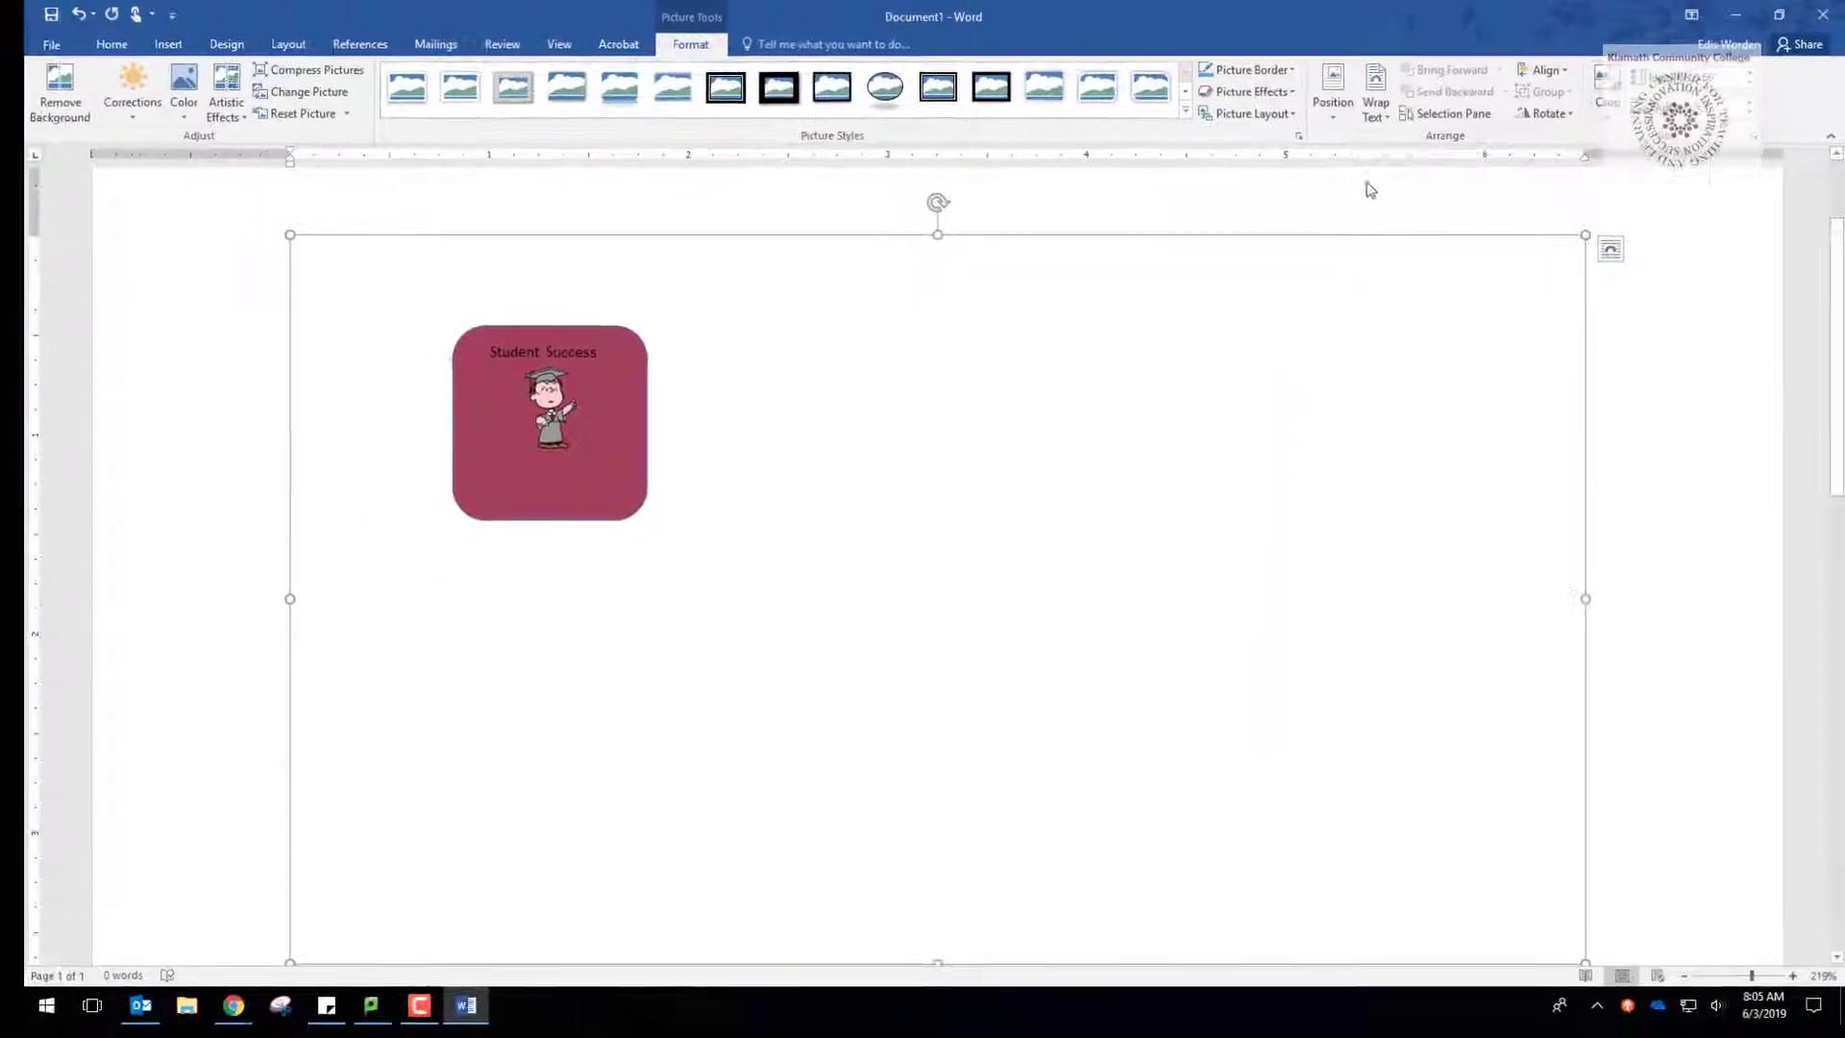
click(1603, 85)
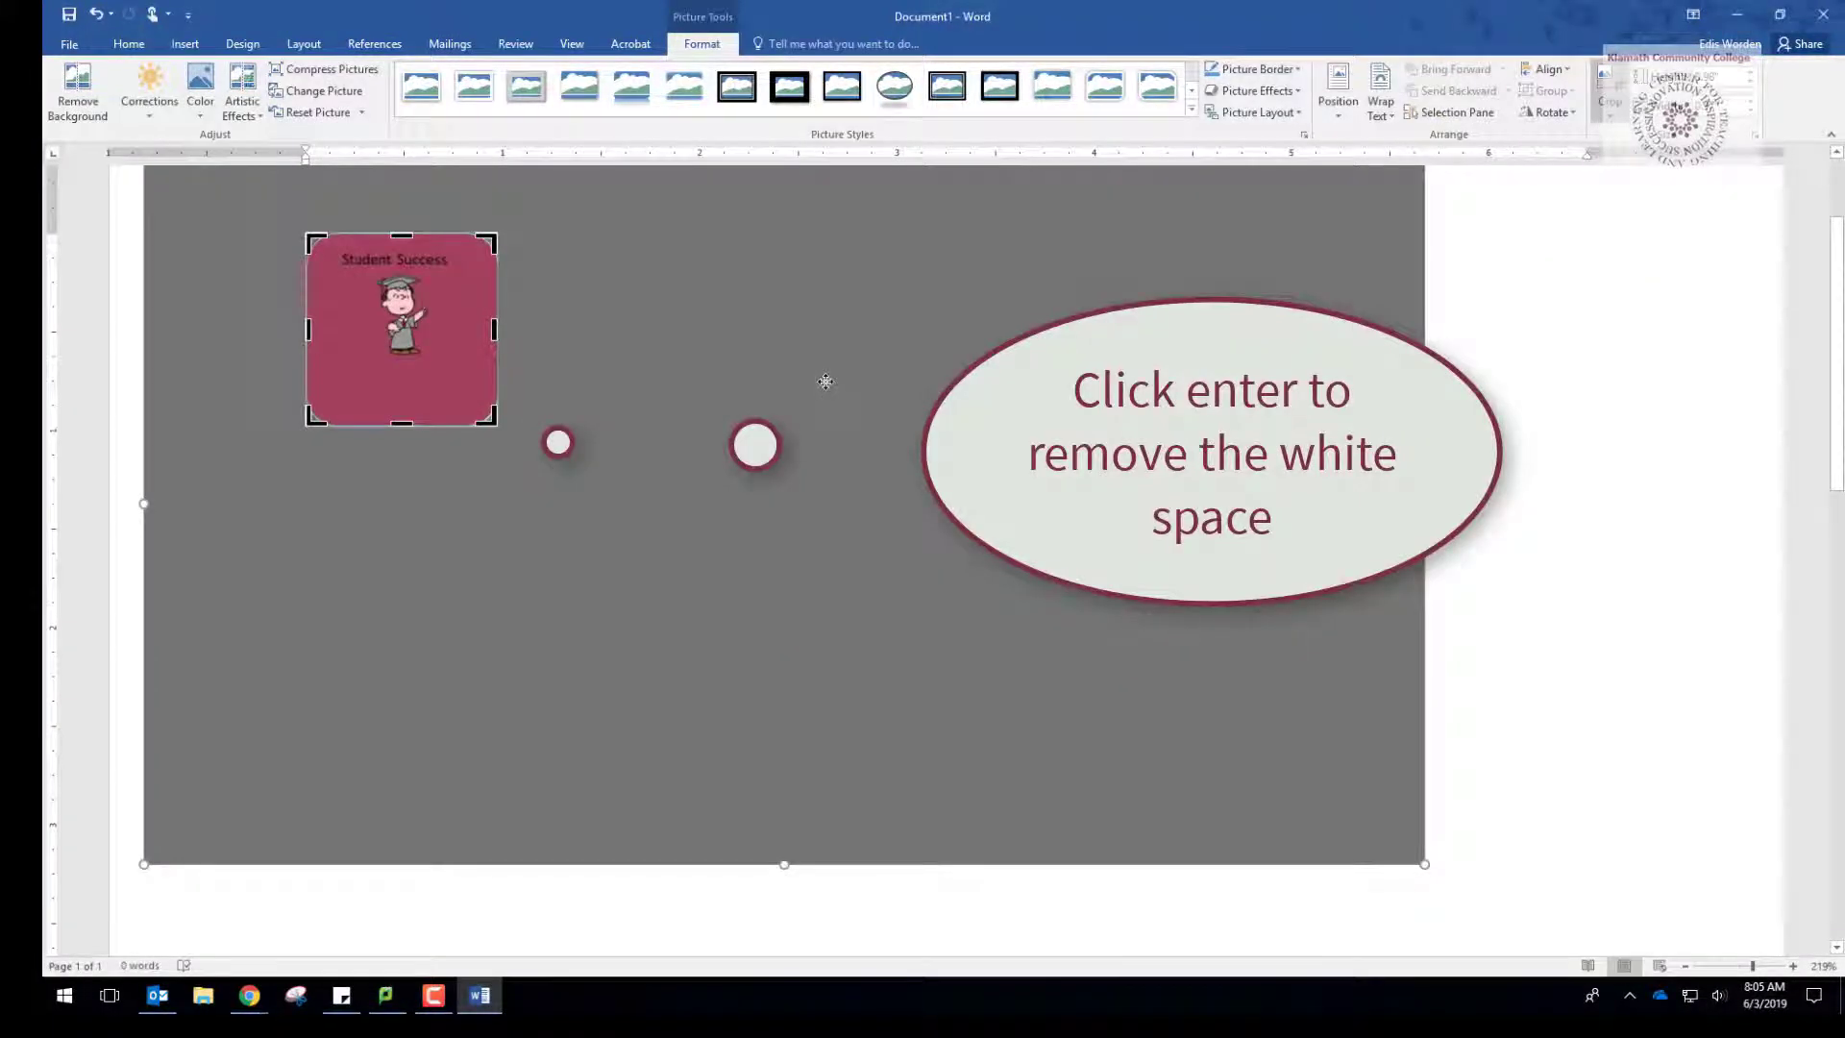
key(Return)
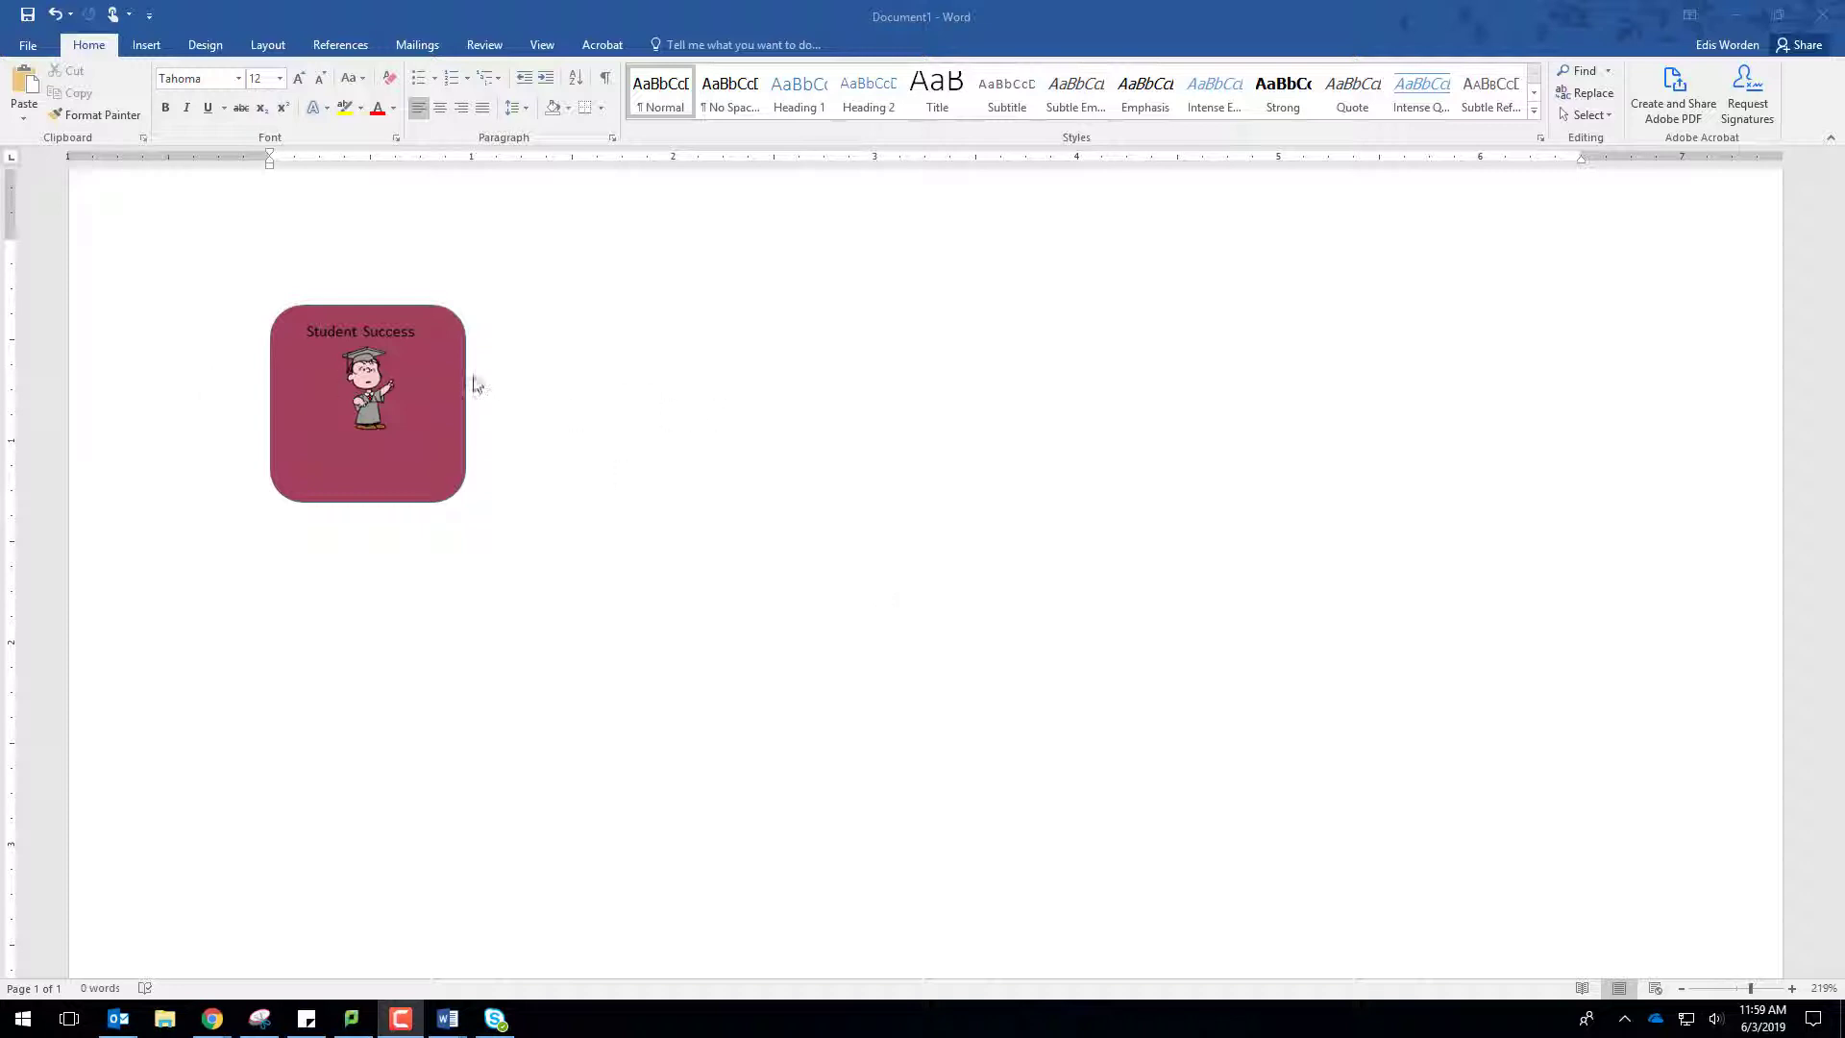
click(428, 375)
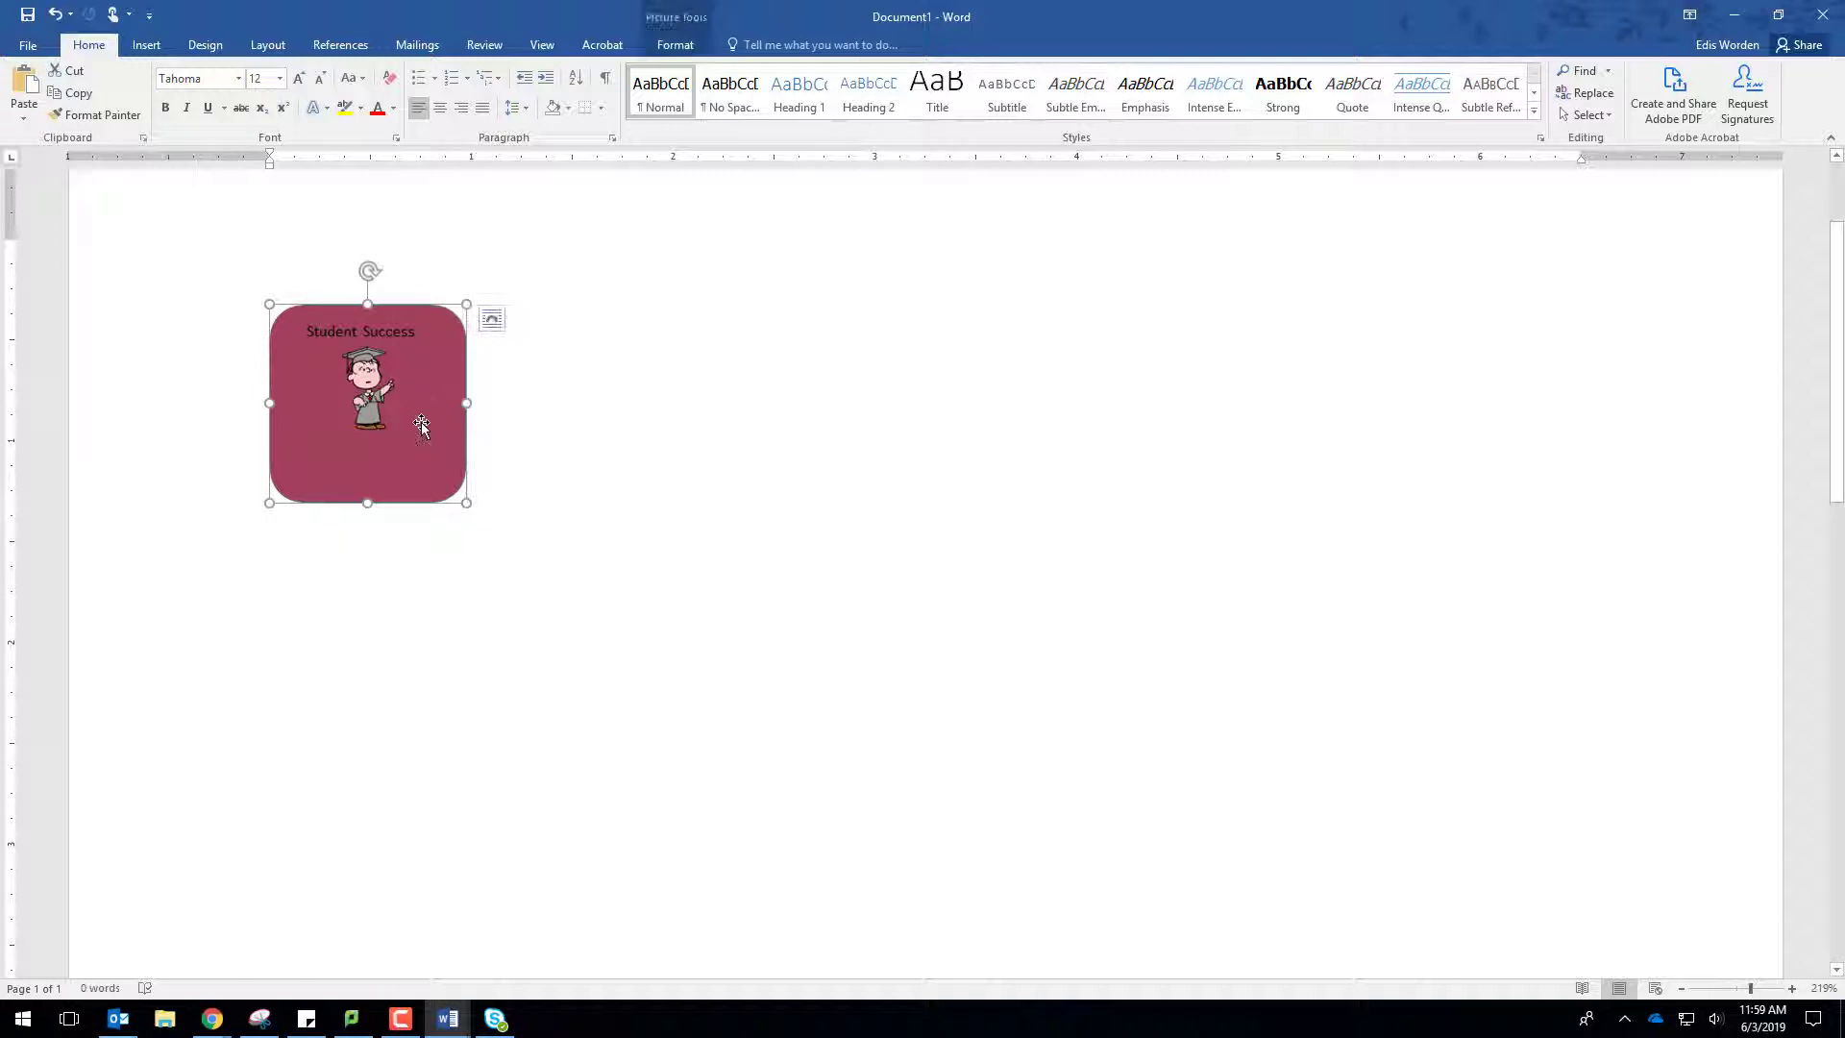
click(706, 24)
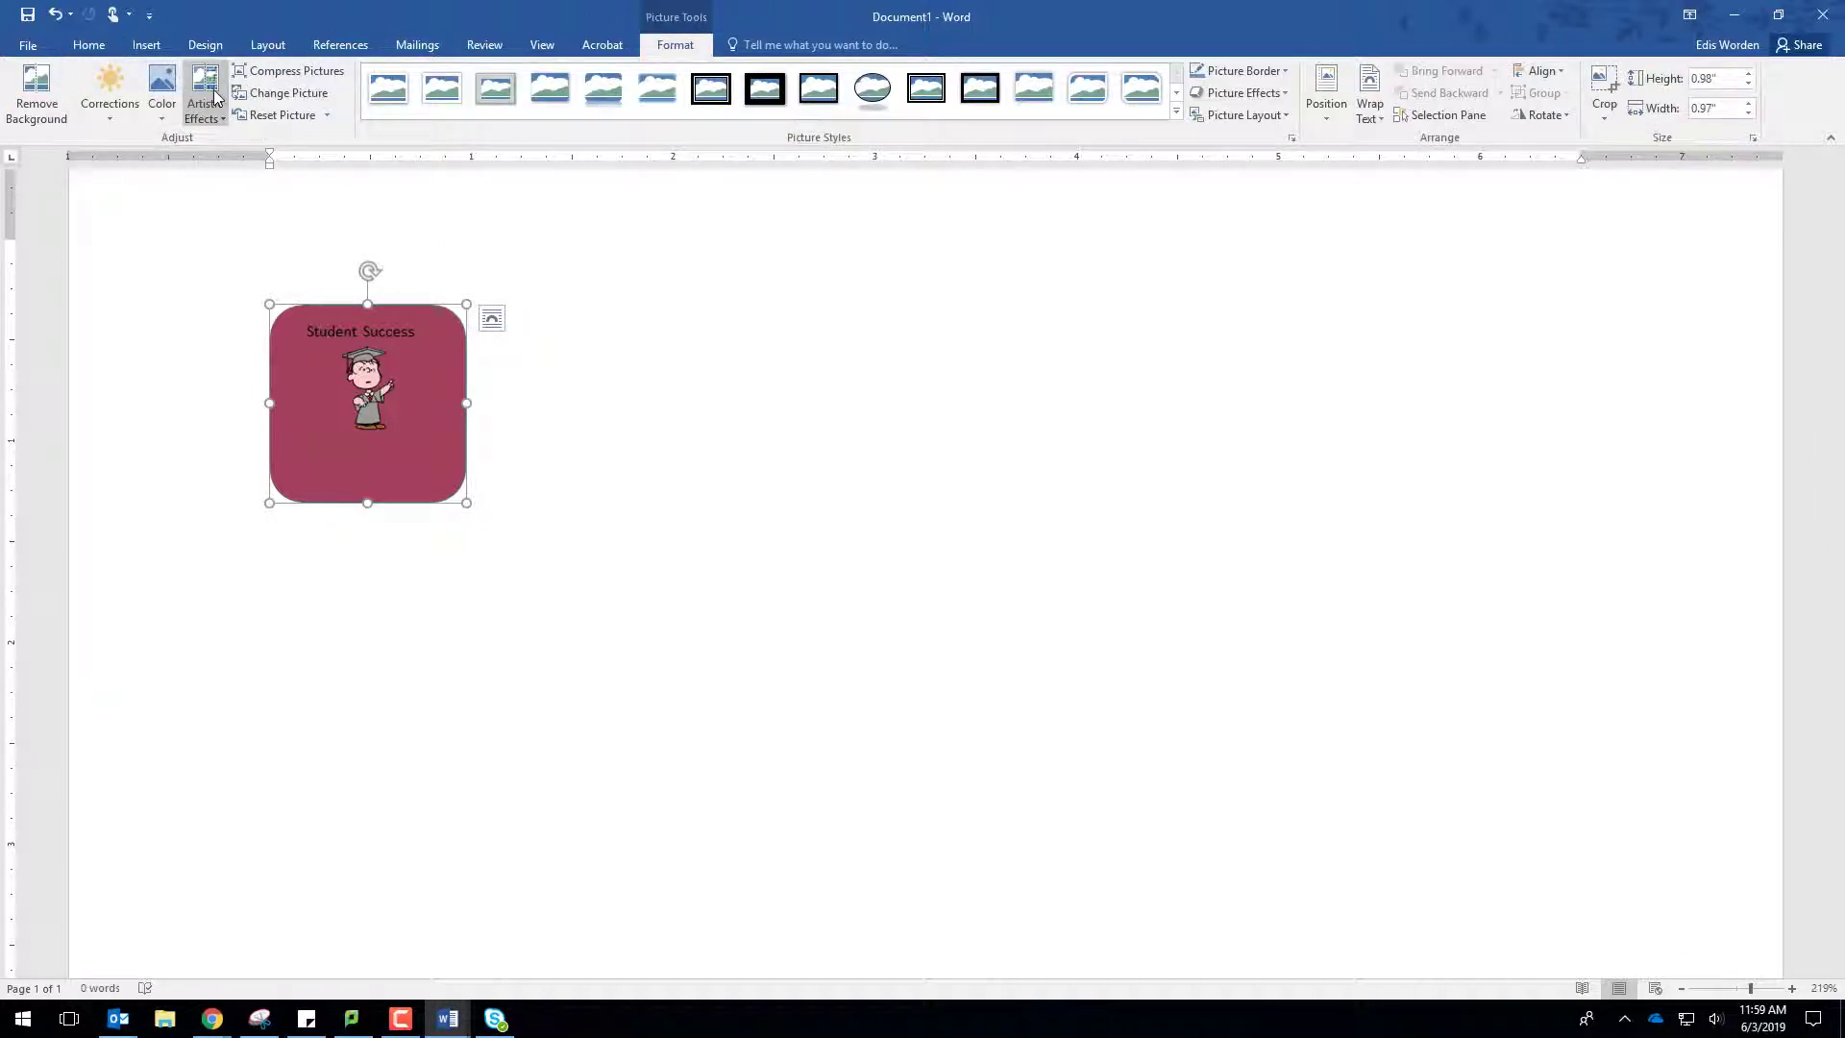
click(293, 71)
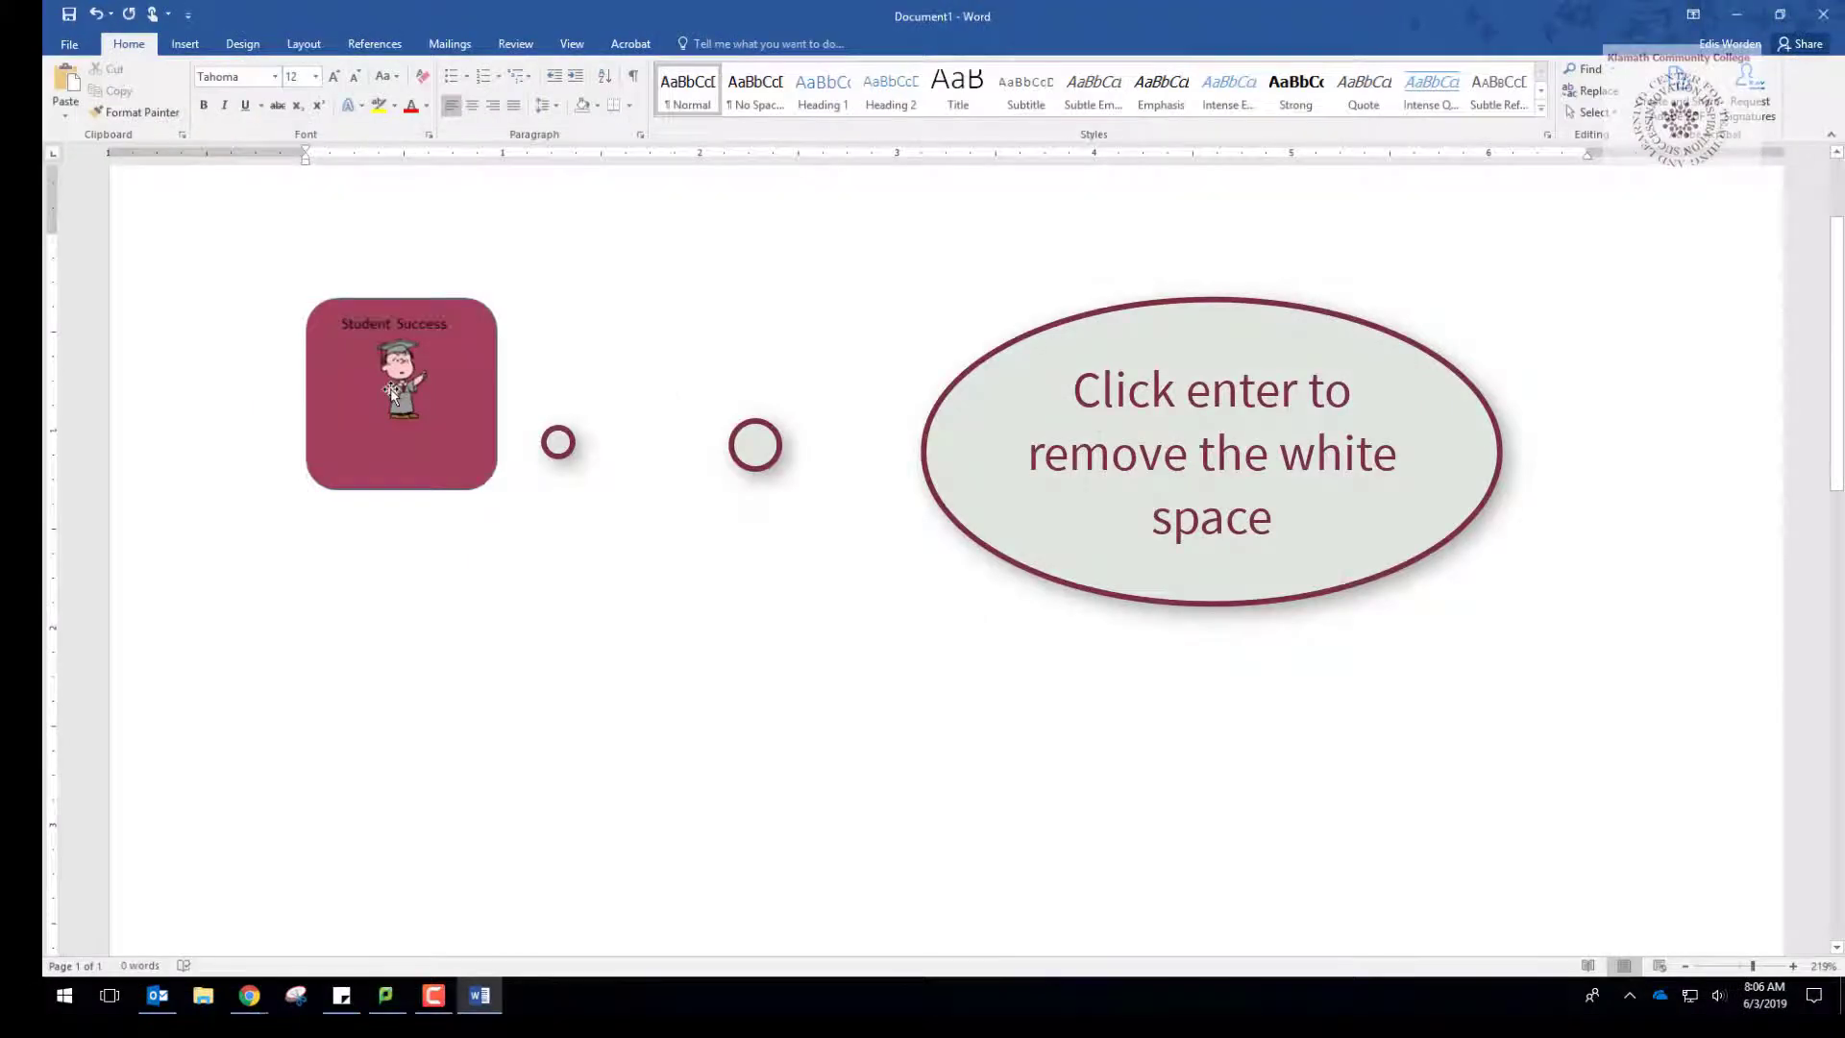
Save the cropped tile as picture 'SS 1' PNG on the Desktop, replacing the old file.
right_click(389, 386)
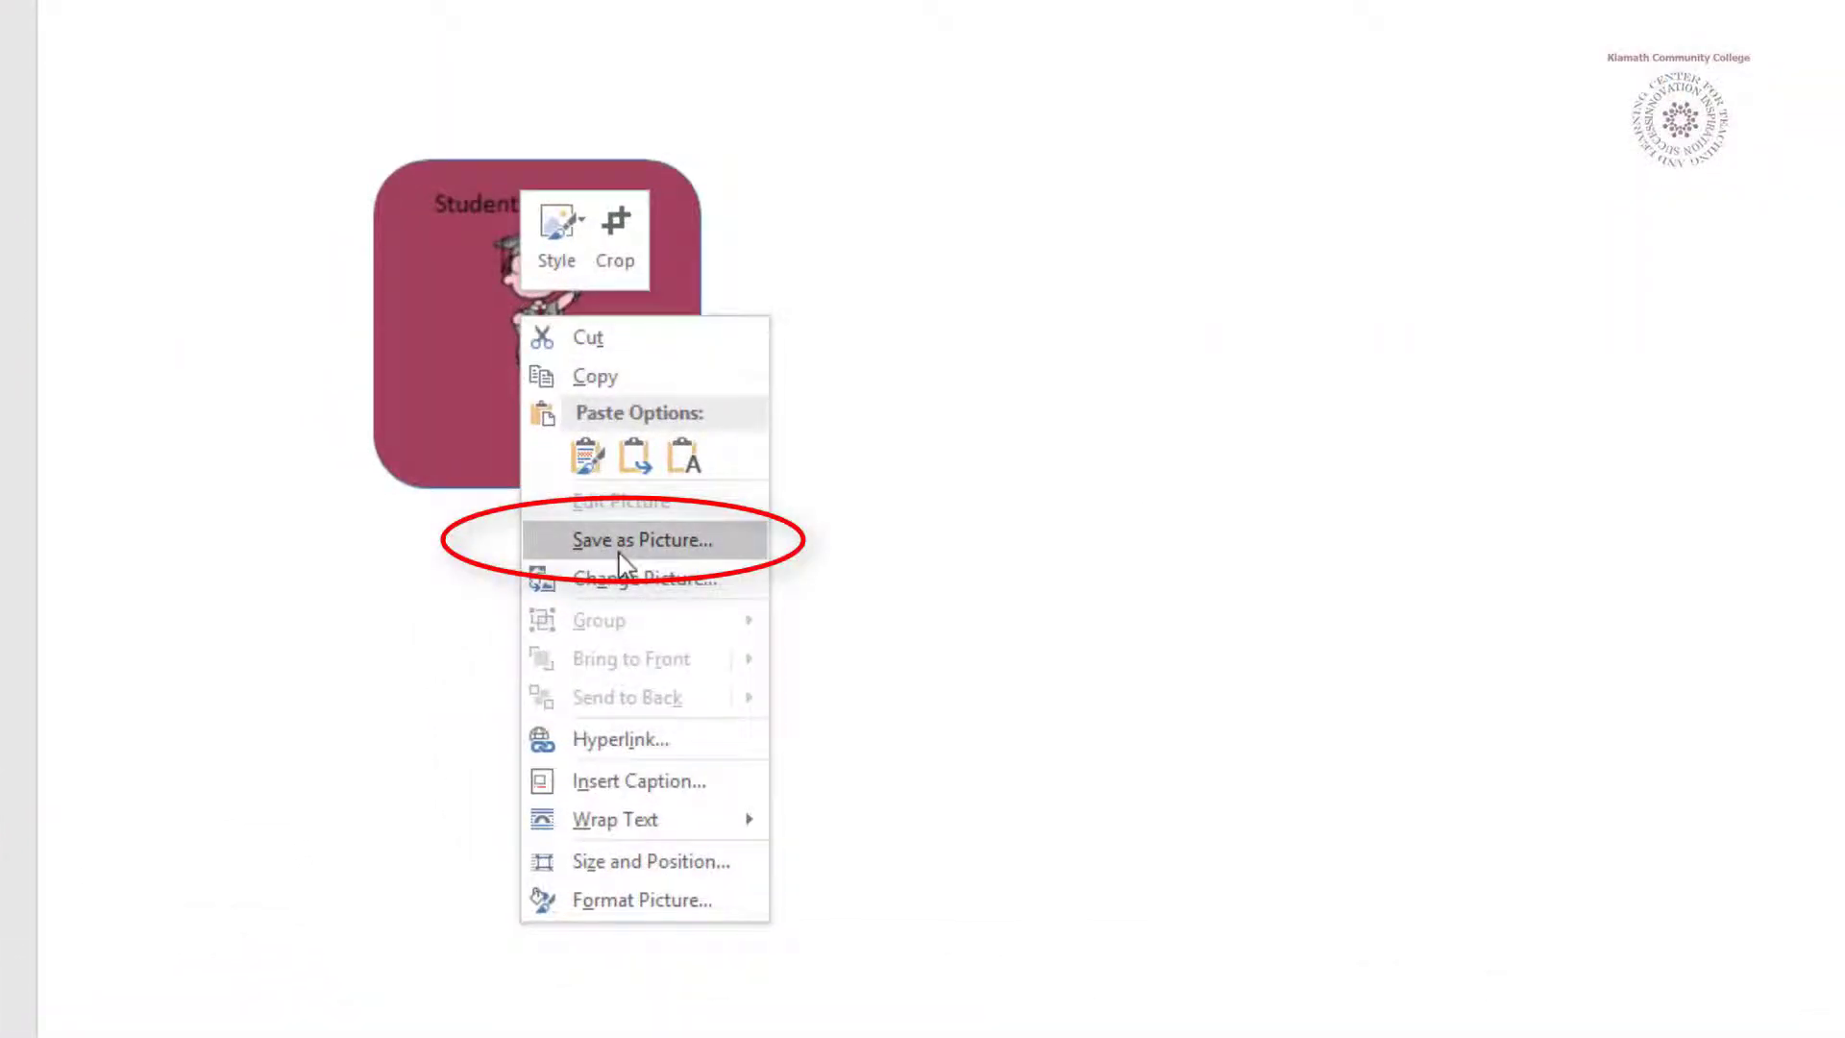
click(620, 552)
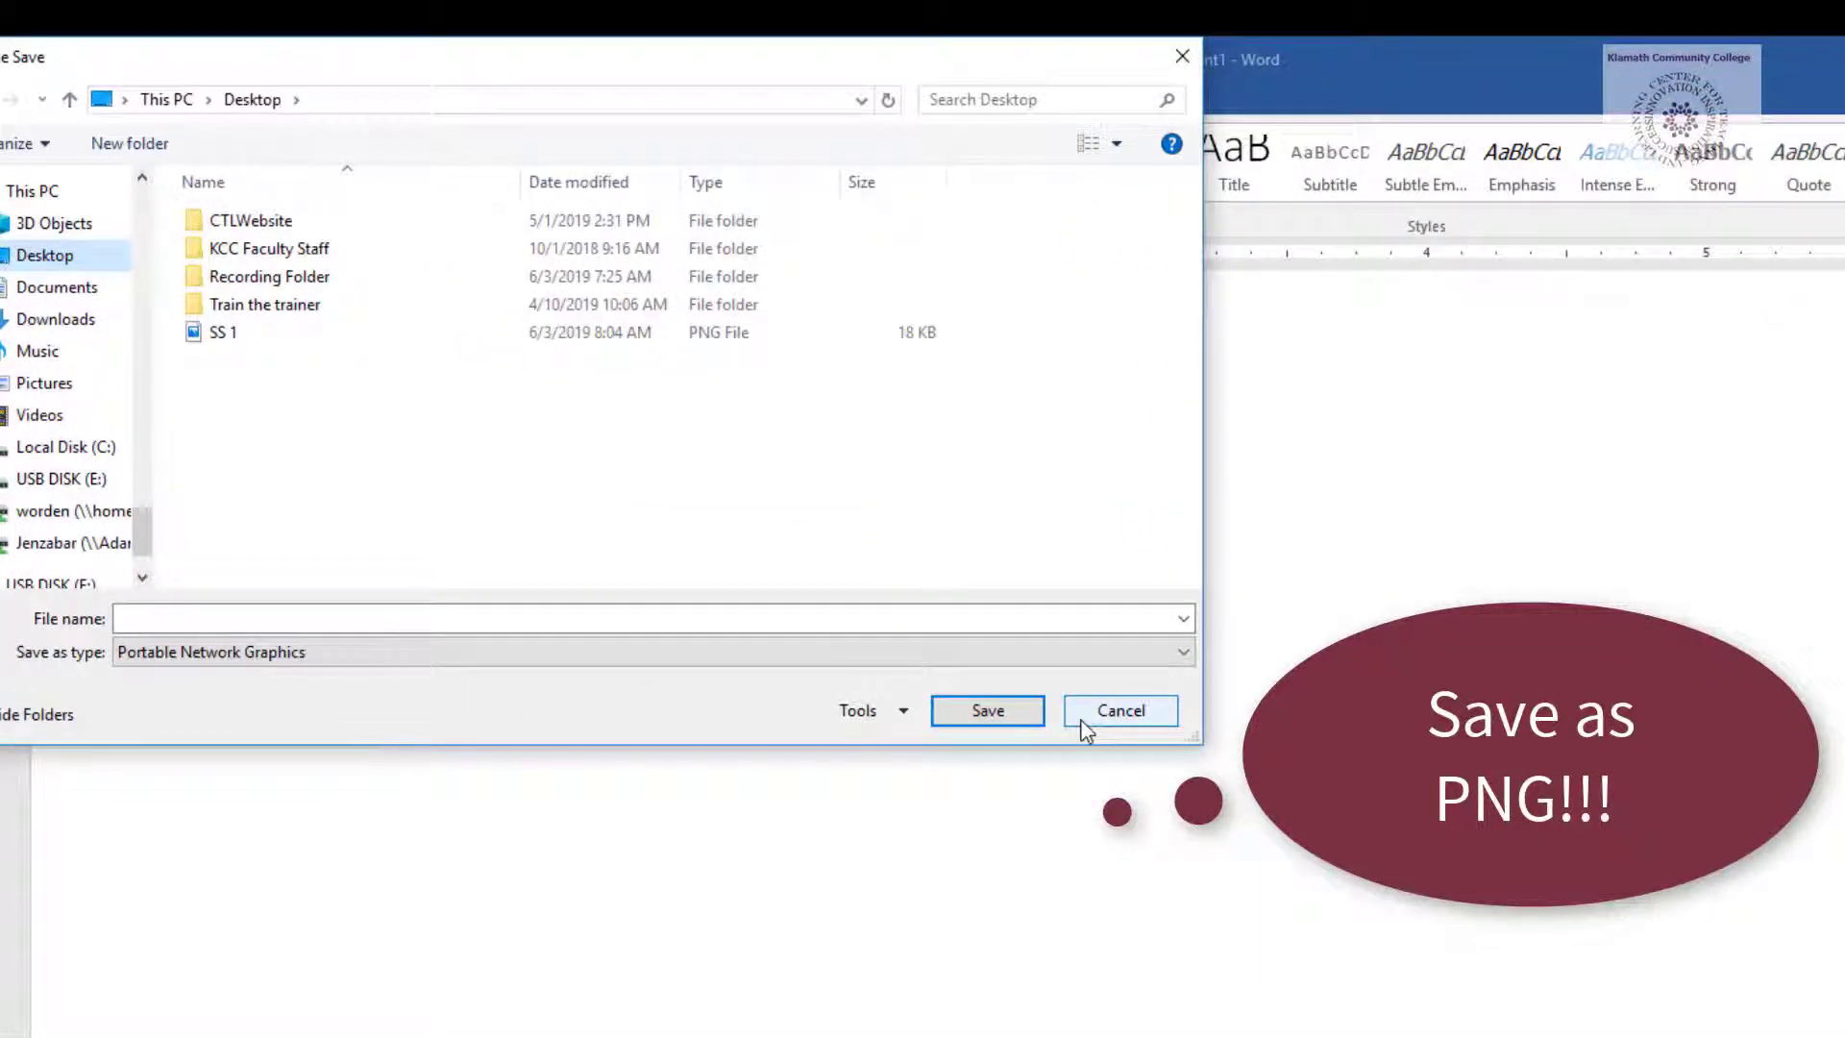
click(217, 336)
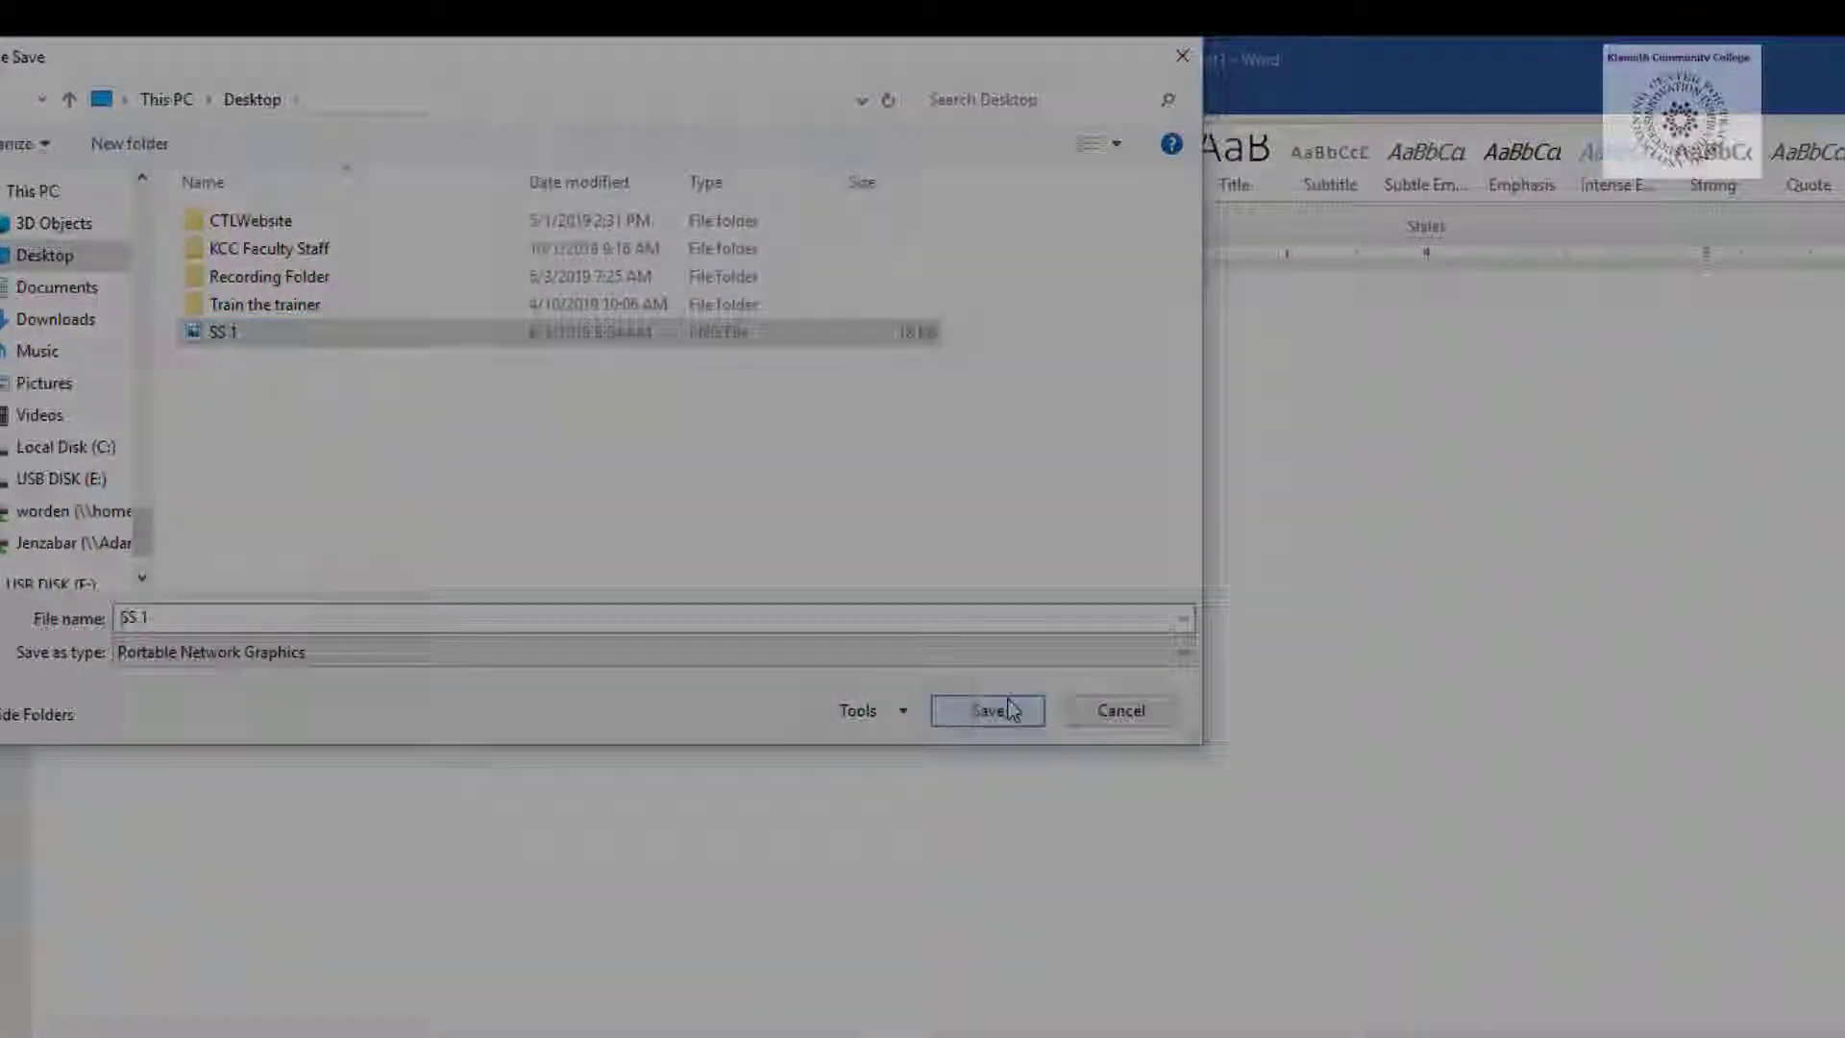
click(1011, 709)
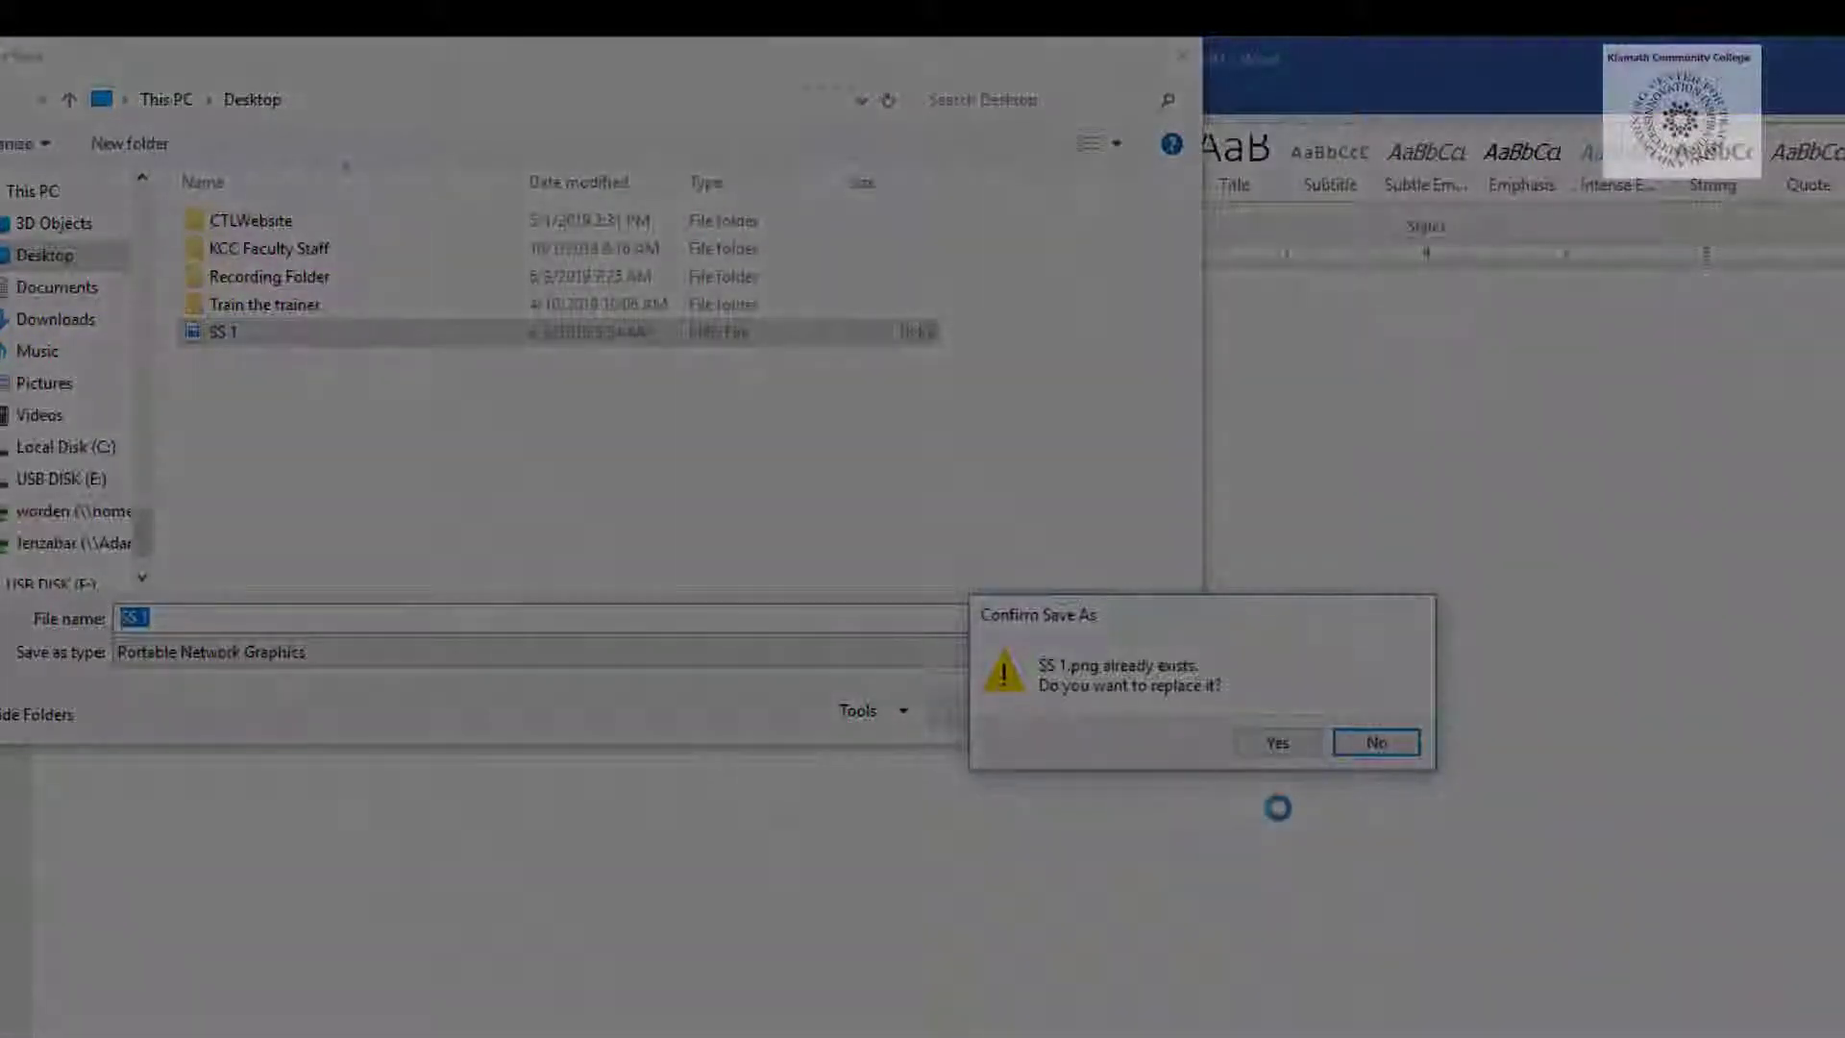